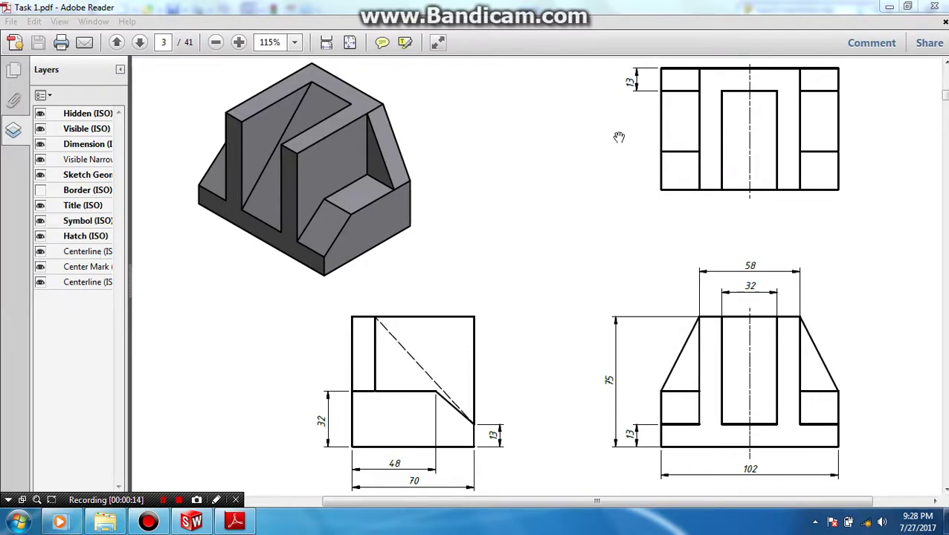
# Step: After reviewing the Task 1.pdf drawing, switch to the blank SolidWorks part, Part2
pyautogui.click(192, 522)
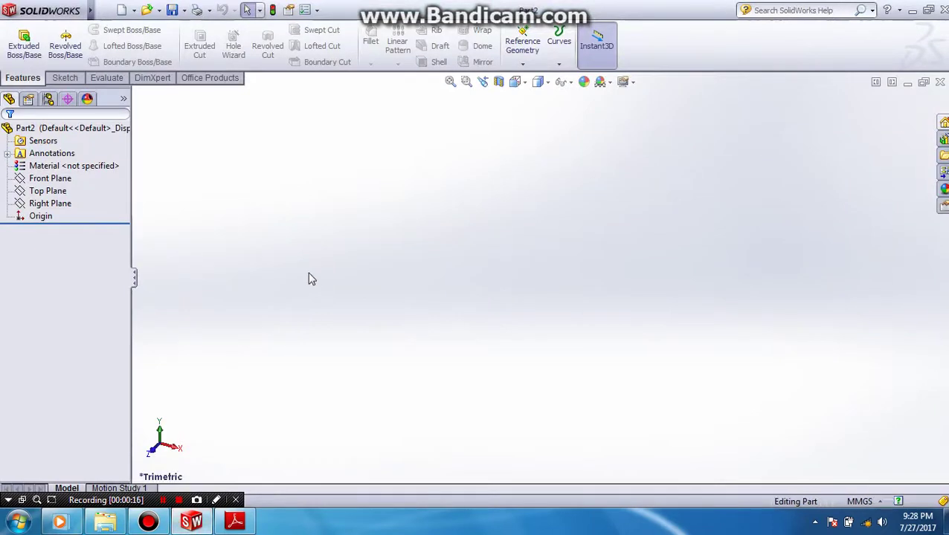
# Step: View the Top Plane Normal To, rechecking the drawing's 102, 75, 58 and 70 mm dimensions
pyautogui.click(64, 204)
pyautogui.click(46, 192)
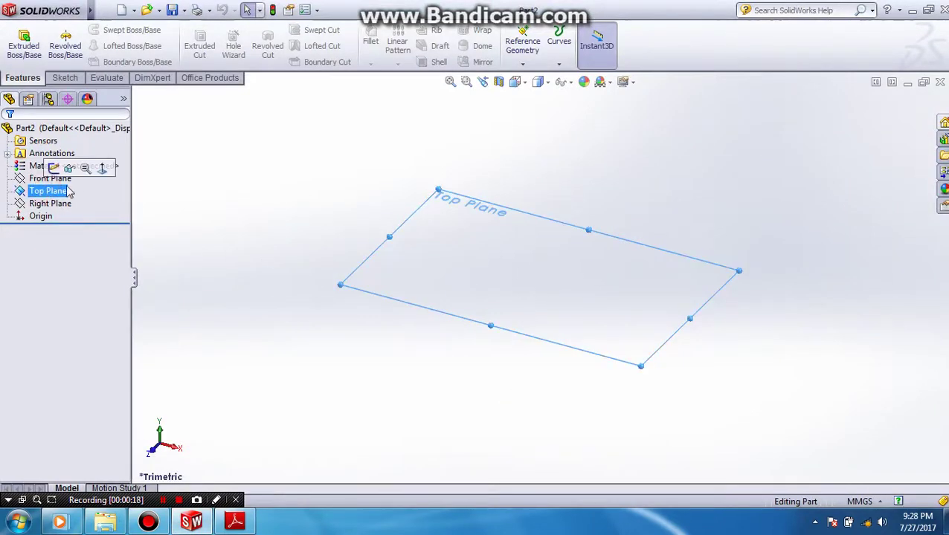
pyautogui.click(103, 169)
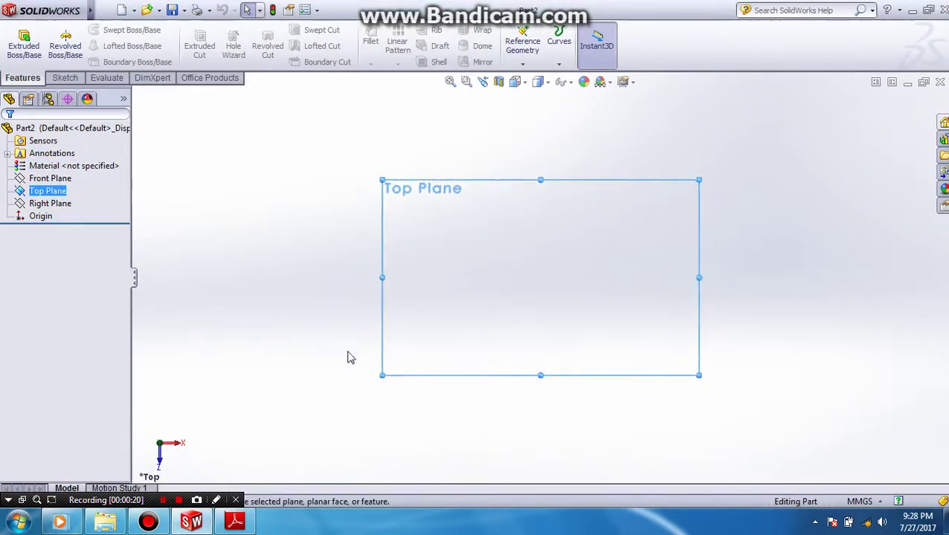
pyautogui.click(240, 523)
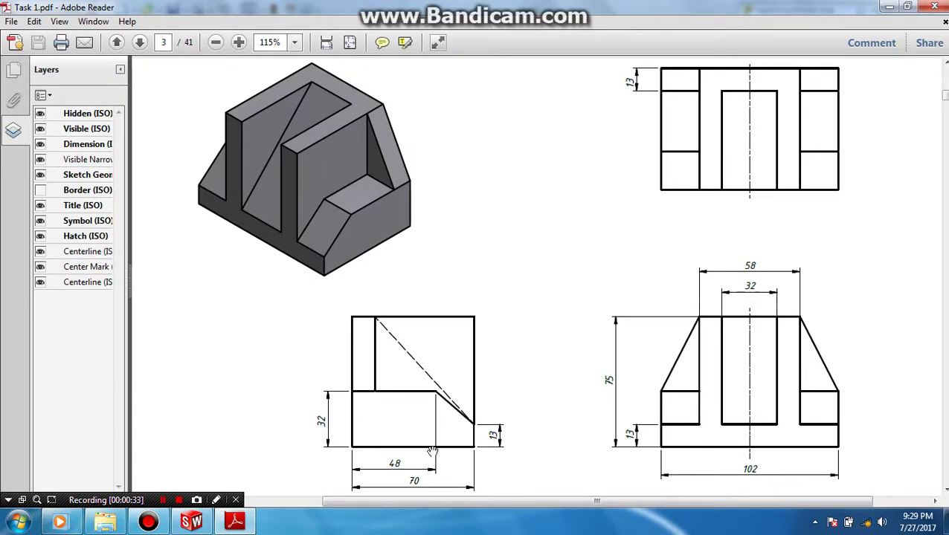
pyautogui.click(195, 522)
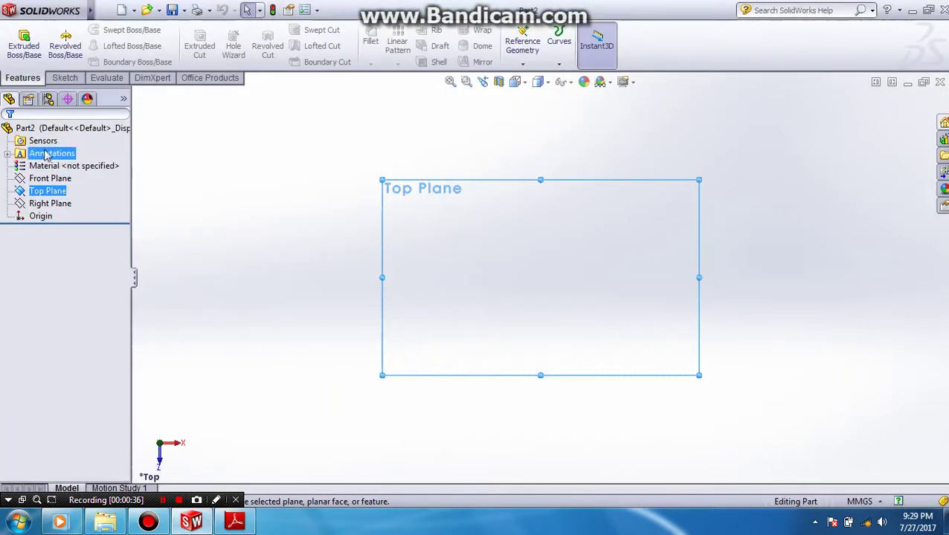
# Step: Draw a corner rectangle starting at the origin on the Top Plane
pyautogui.click(66, 79)
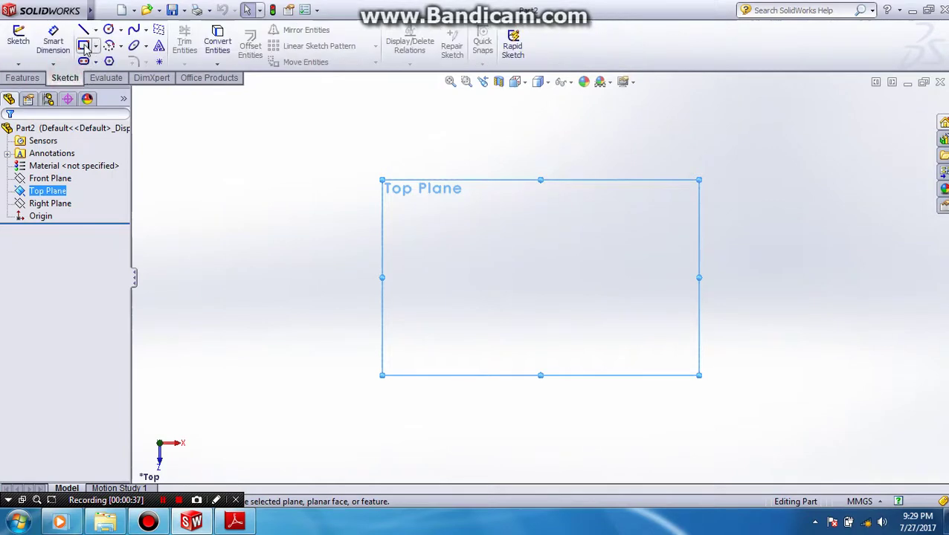
pyautogui.click(84, 46)
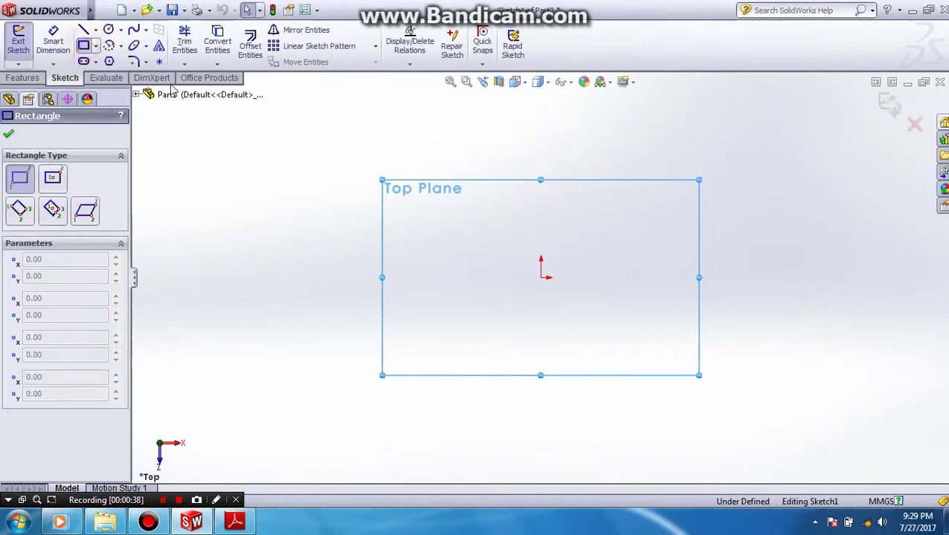
pyautogui.click(540, 278)
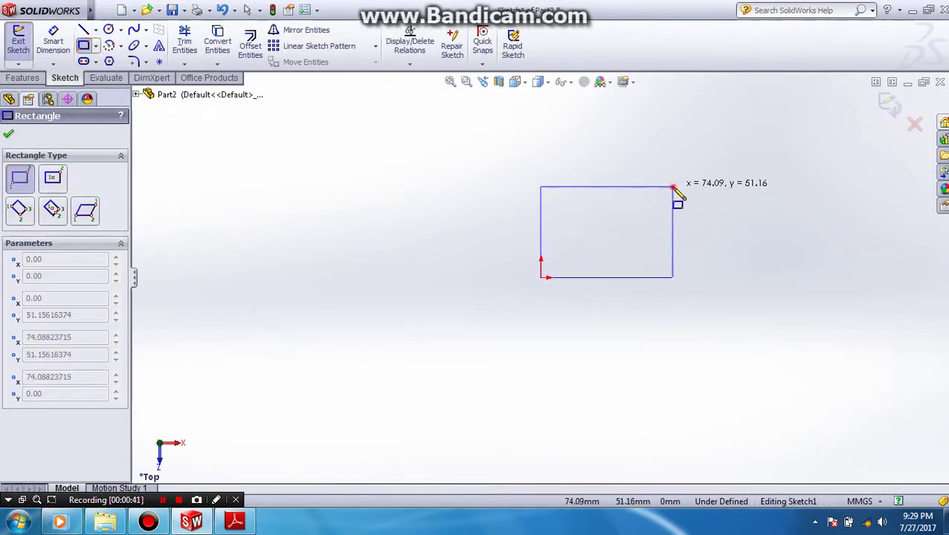
pyautogui.click(673, 187)
# Step: Dimension the rectangle's bottom edge to 102 mm
pyautogui.click(53, 41)
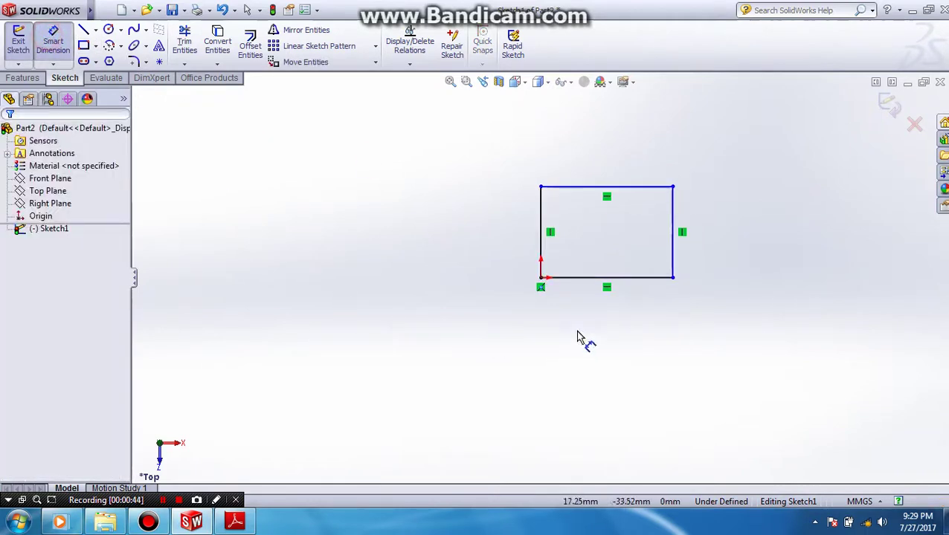
pyautogui.click(623, 277)
pyautogui.click(610, 324)
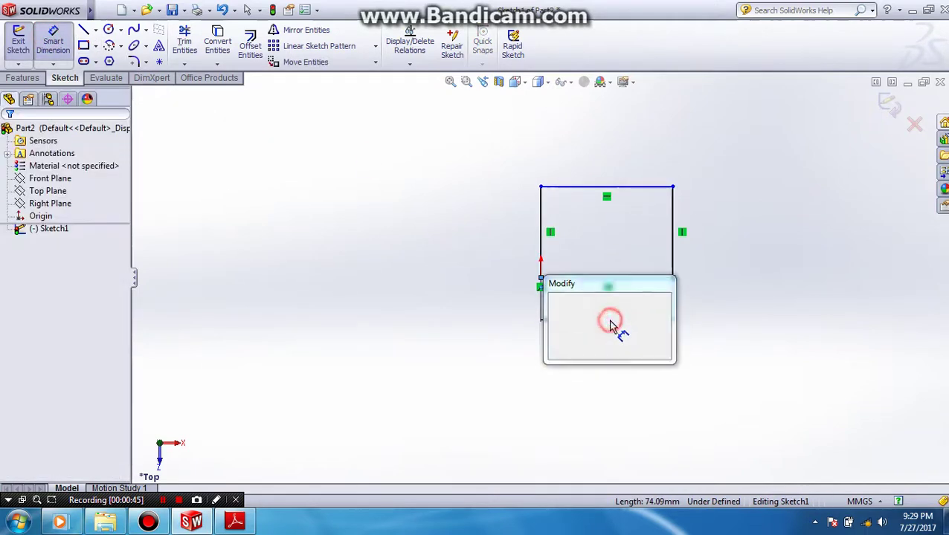
pyautogui.write('102')
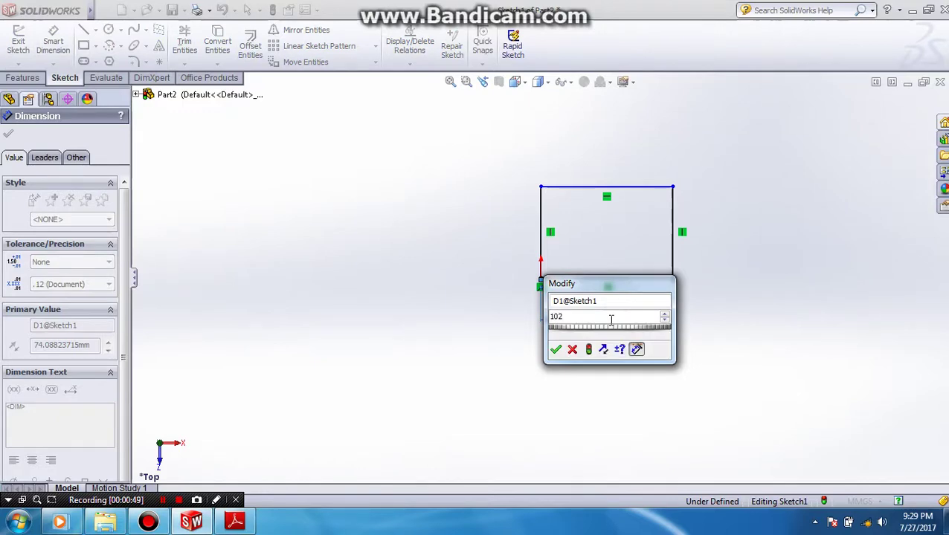
pyautogui.press('Return')
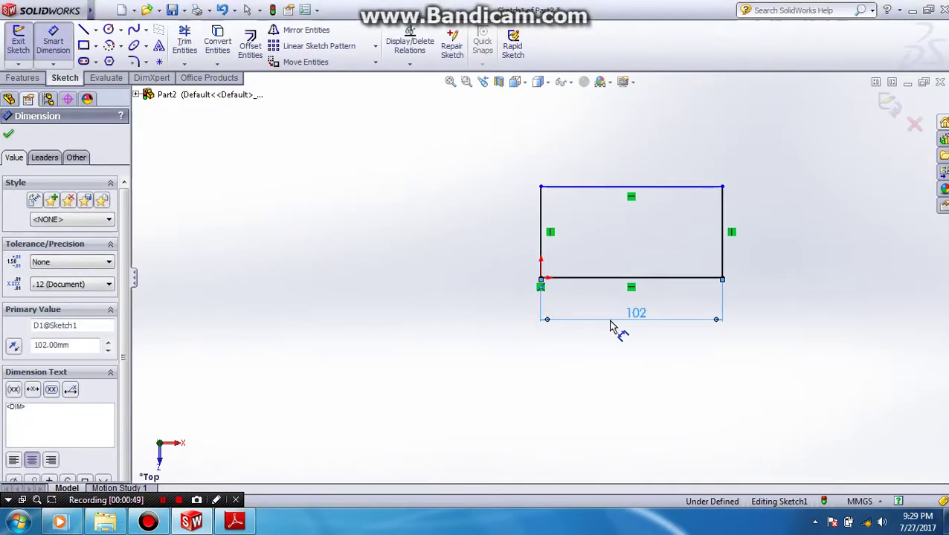
pyautogui.click(235, 522)
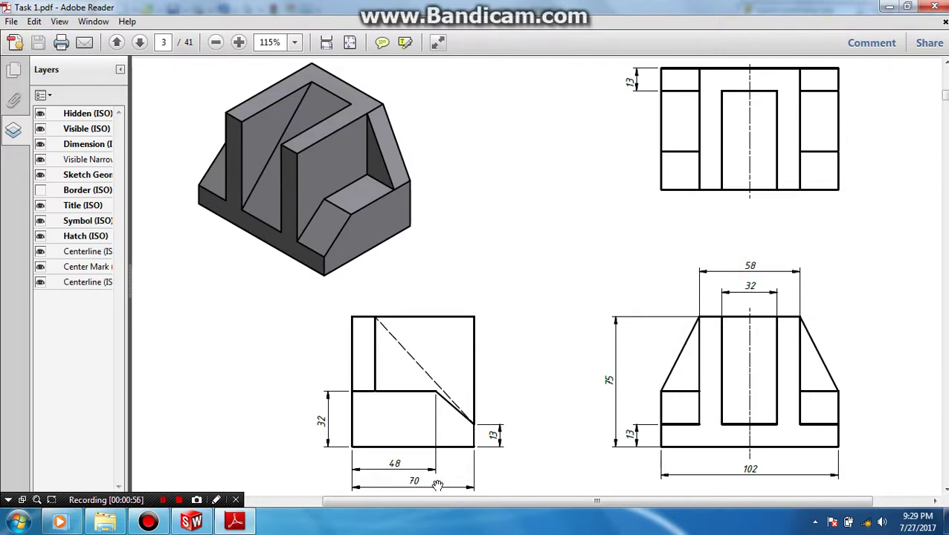
pyautogui.click(191, 522)
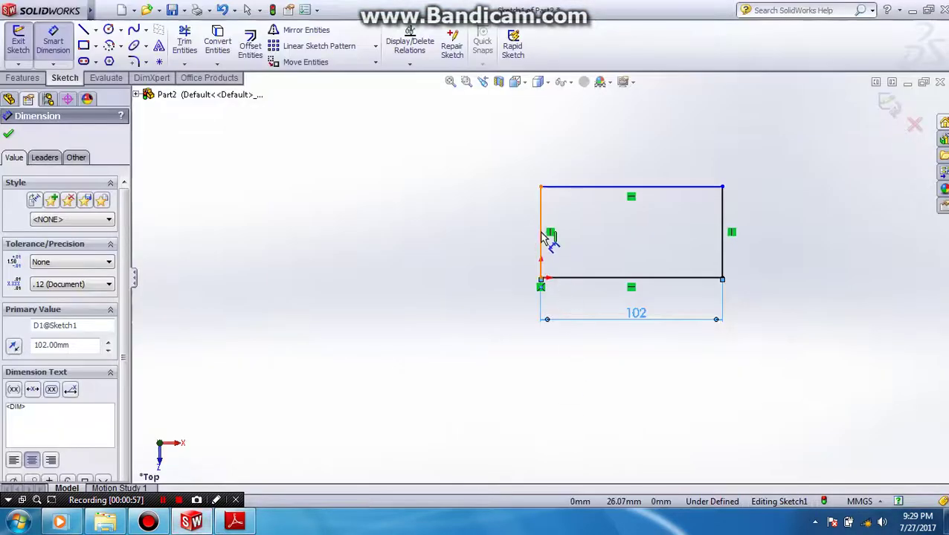
# Step: Dimension the rectangle's left edge to 70 mm, fully defining Sketch1
pyautogui.click(542, 235)
pyautogui.click(482, 234)
pyautogui.write('7')
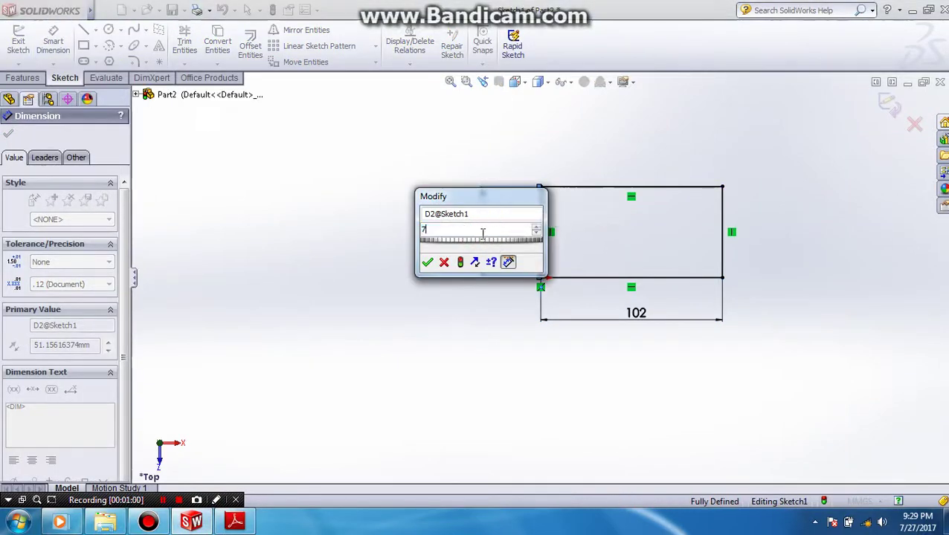
pyautogui.click(428, 261)
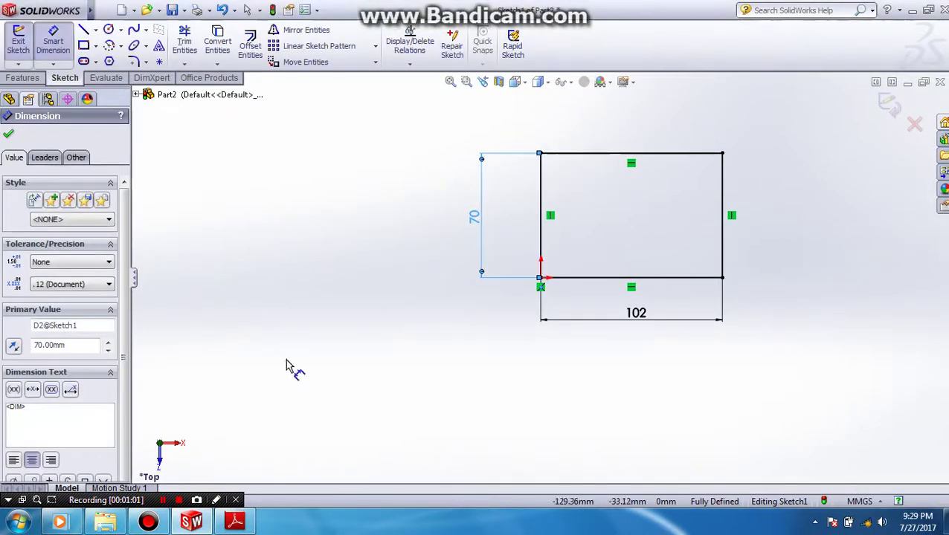
pyautogui.click(235, 522)
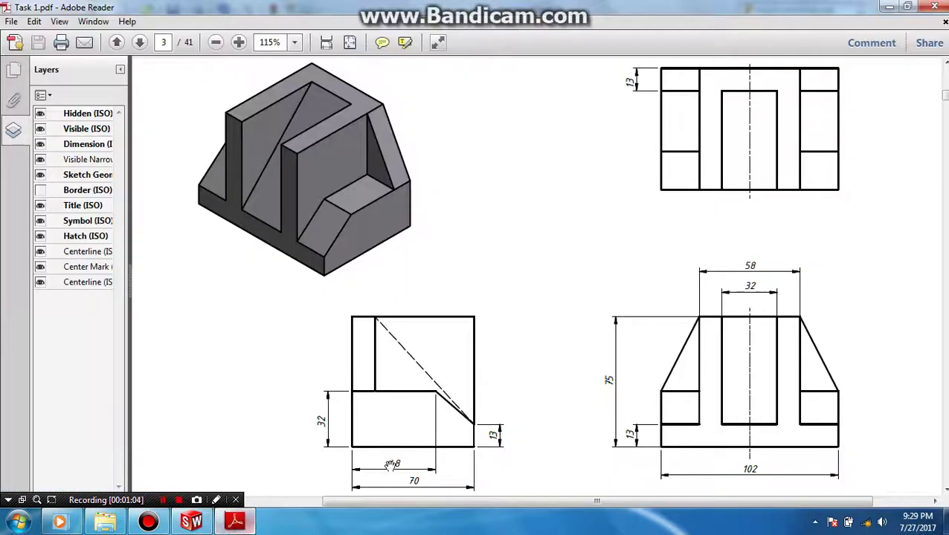
pyautogui.click(192, 522)
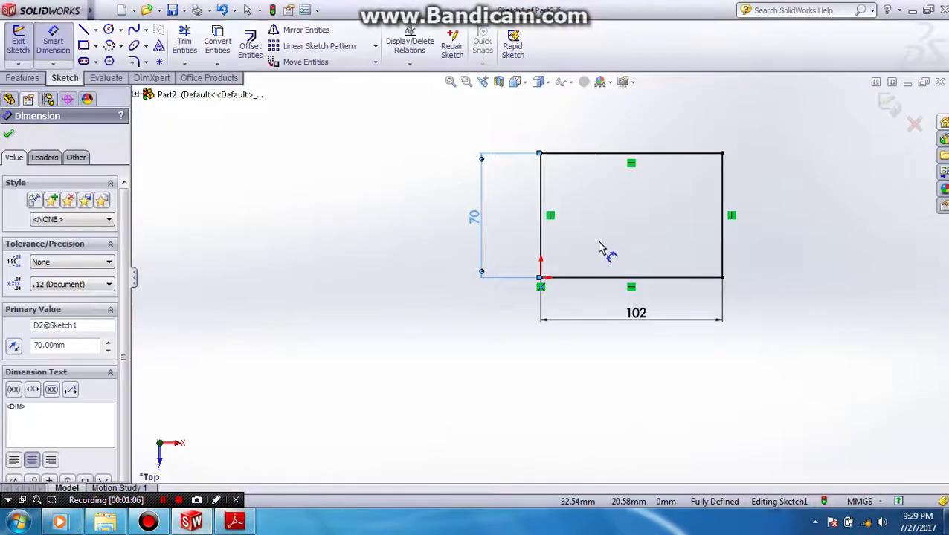
# Step: Extrude the rectangle 32 mm into Boss-Extrude1 and compare it with the reference drawing
pyautogui.click(31, 79)
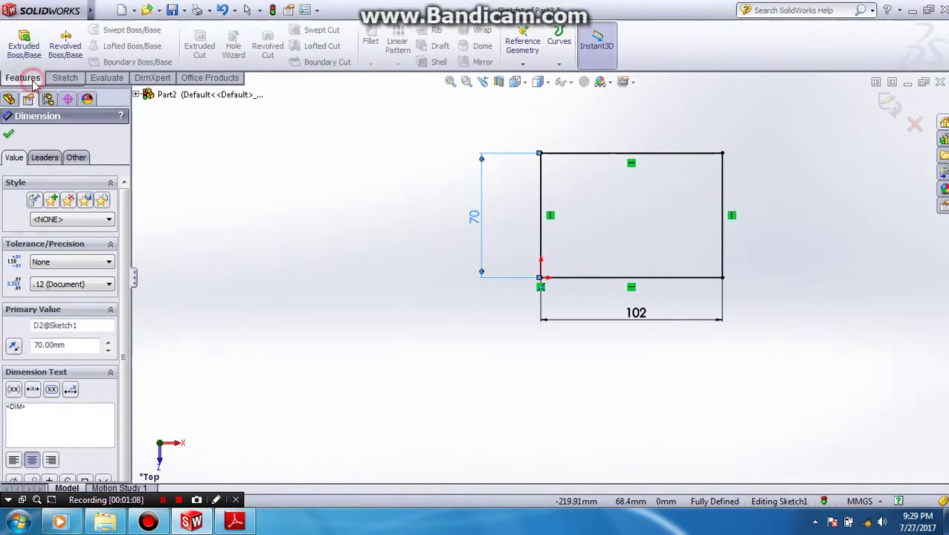
pyautogui.click(24, 46)
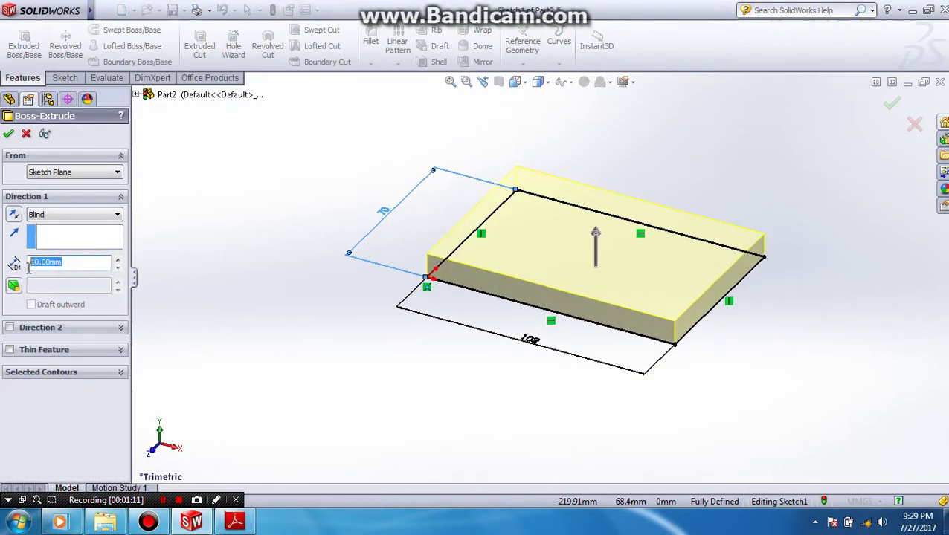
pyautogui.write('32')
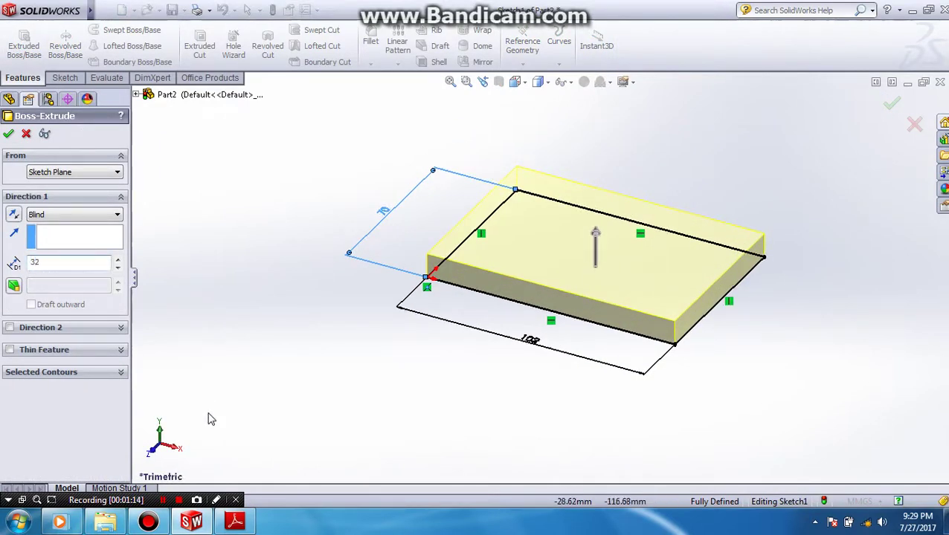
pyautogui.click(235, 522)
pyautogui.click(210, 525)
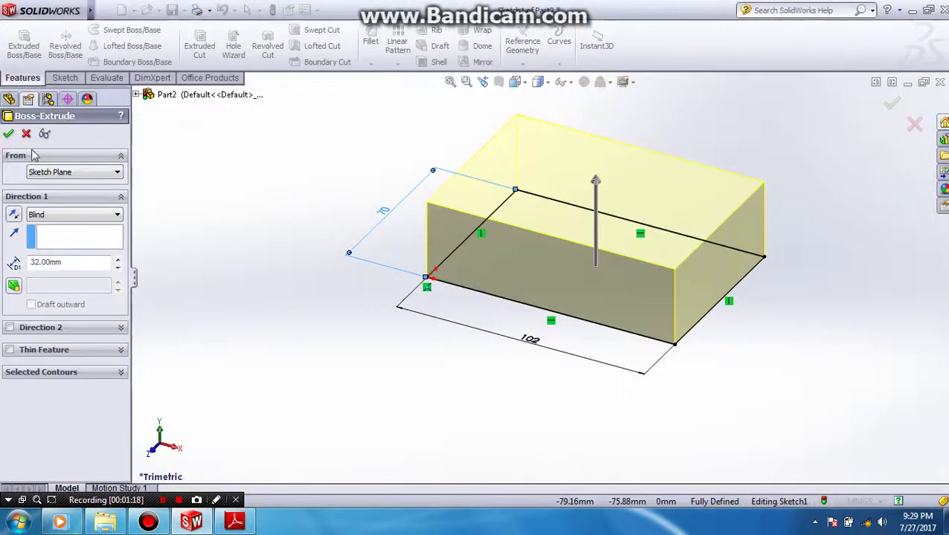
pyautogui.click(9, 134)
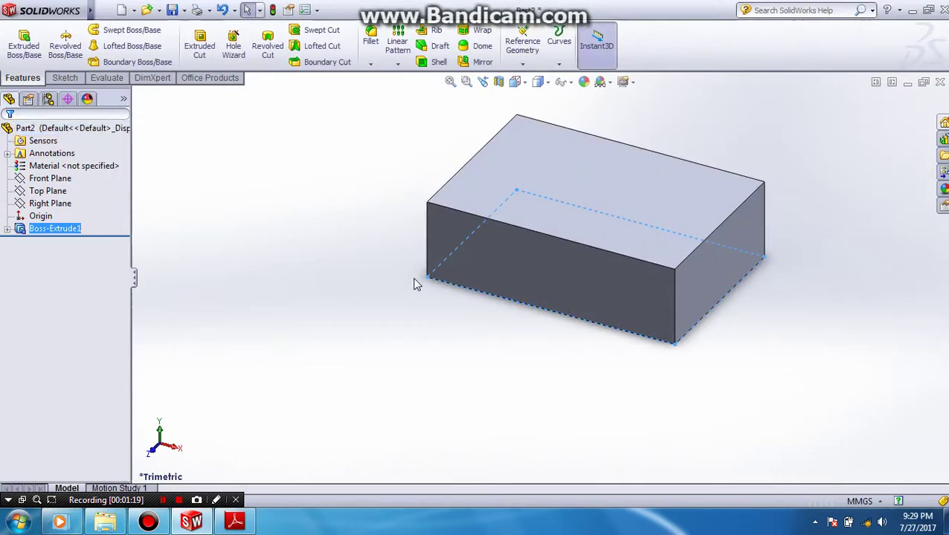
pyautogui.click(410, 312)
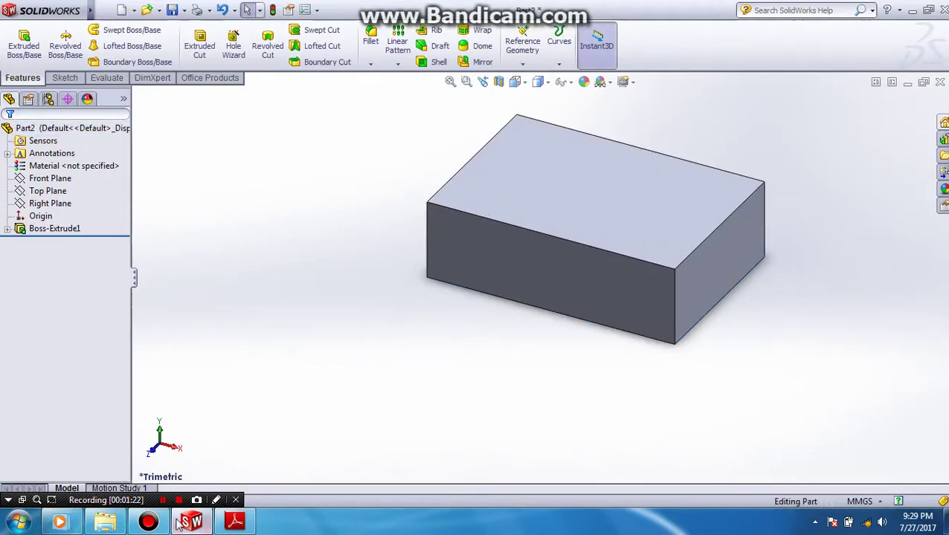
pyautogui.click(235, 522)
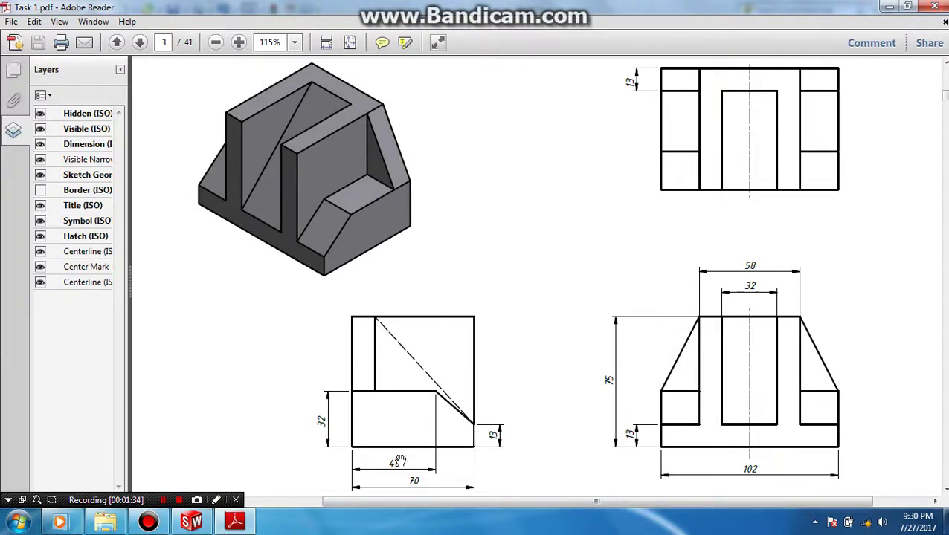
# Step: Facing the block's right side face, sketch a corner triangle with a diagonal line
pyautogui.click(192, 522)
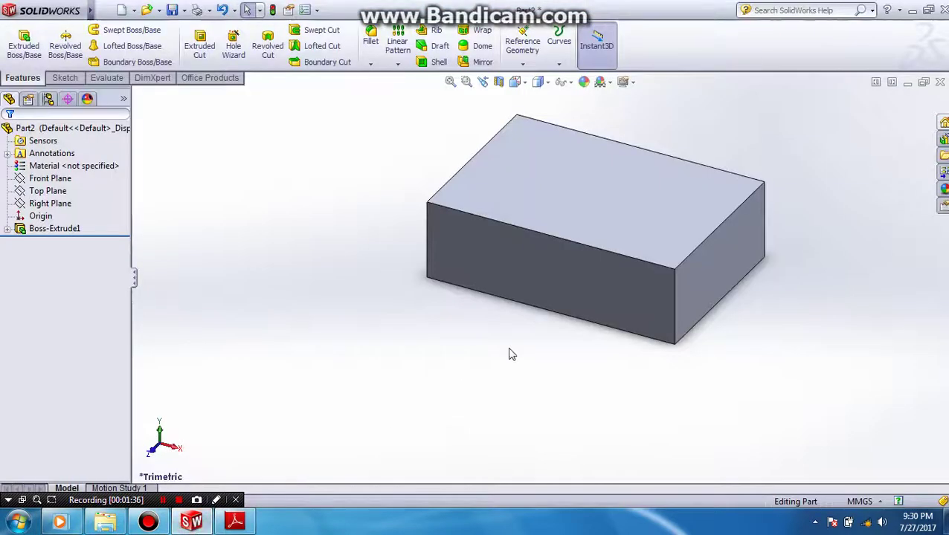
pyautogui.click(712, 258)
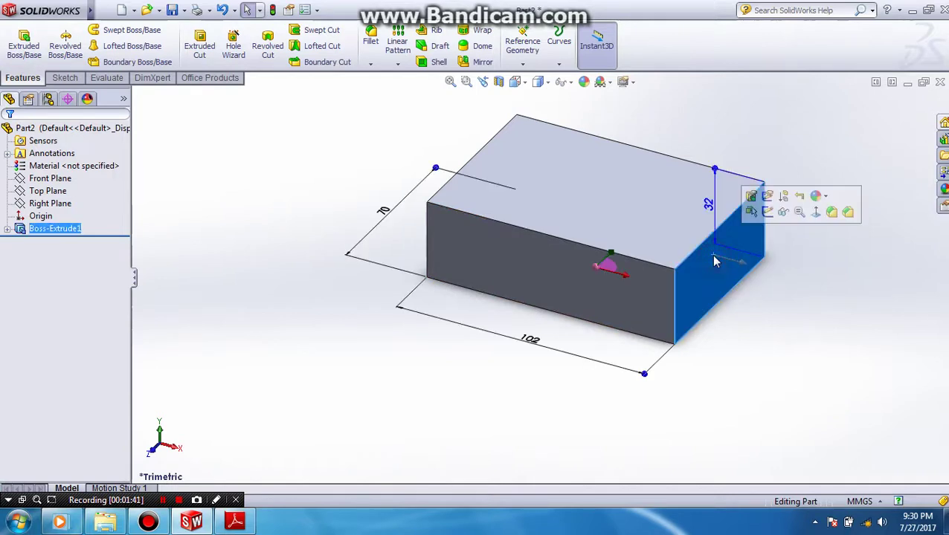
pyautogui.click(816, 212)
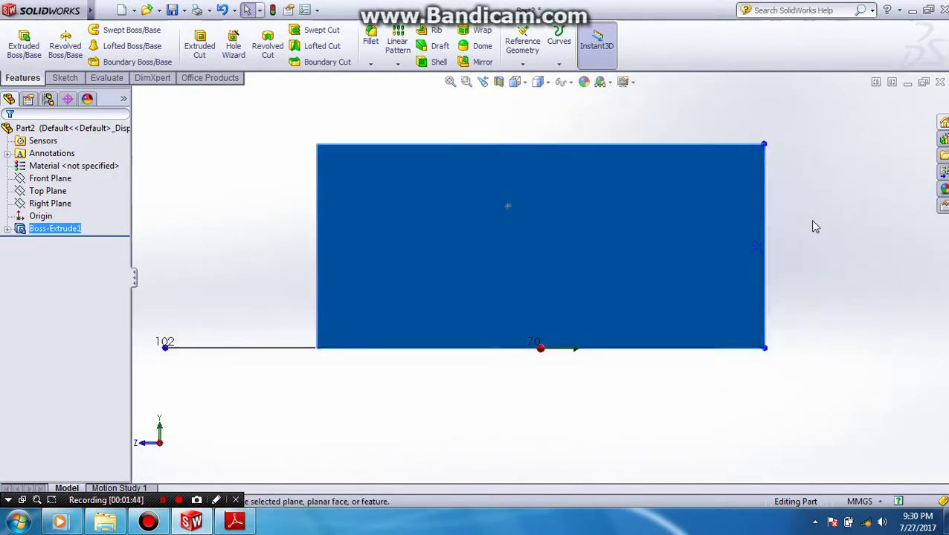
pyautogui.click(63, 77)
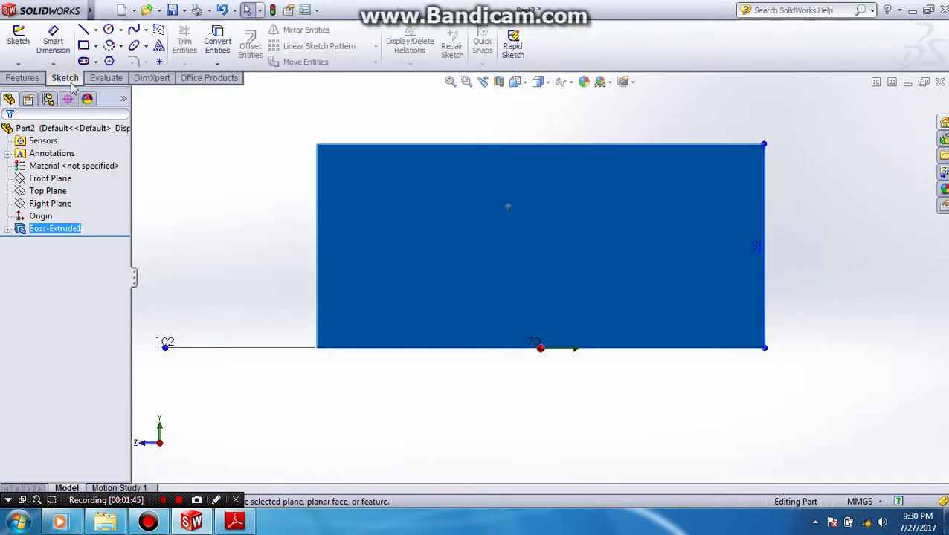
pyautogui.click(84, 30)
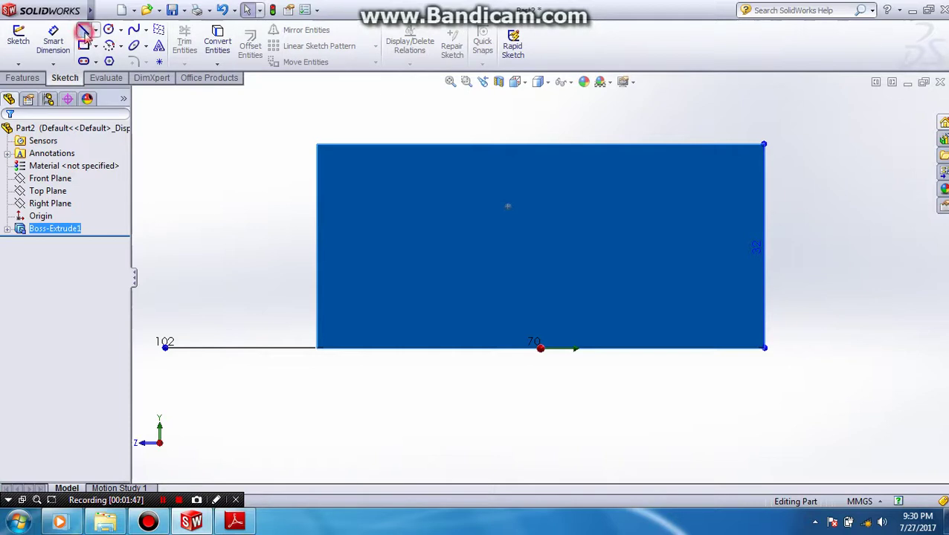
pyautogui.click(438, 145)
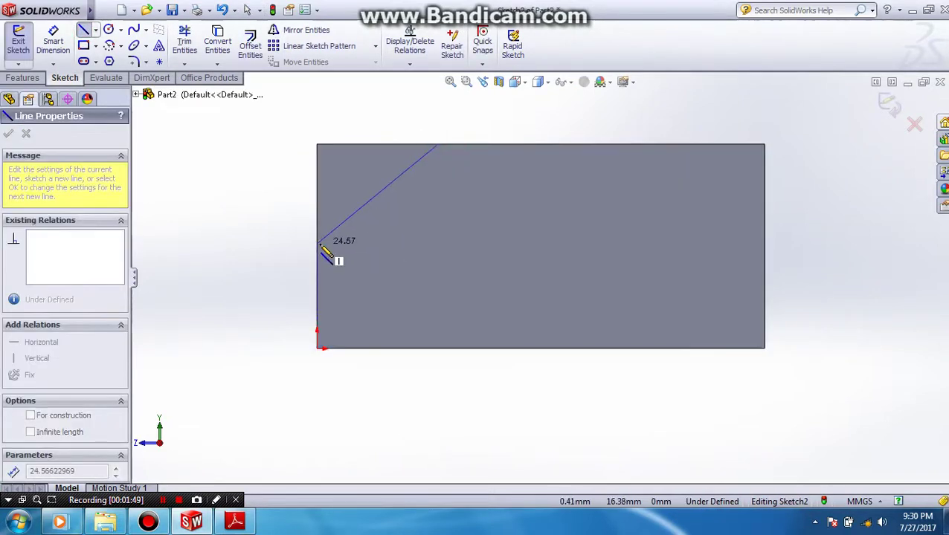
pyautogui.click(316, 243)
pyautogui.click(317, 144)
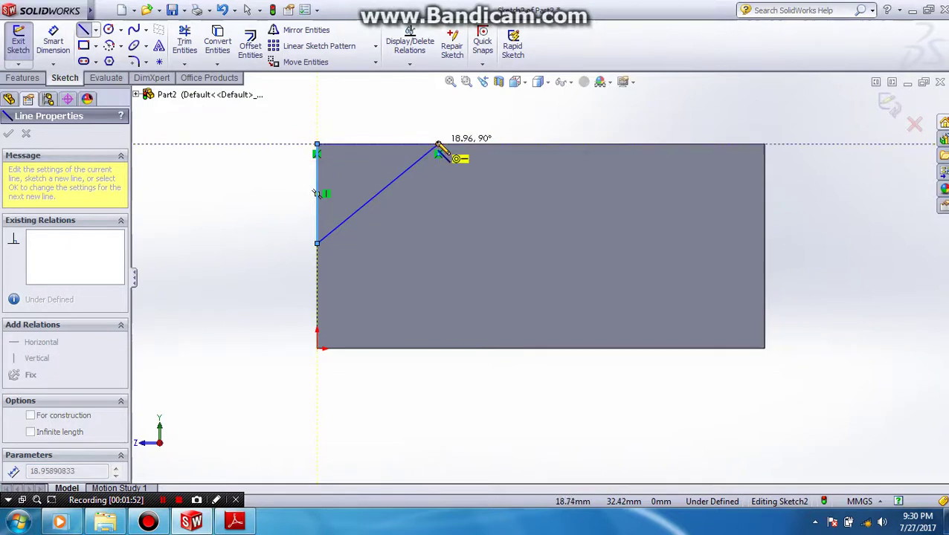
pyautogui.click(438, 144)
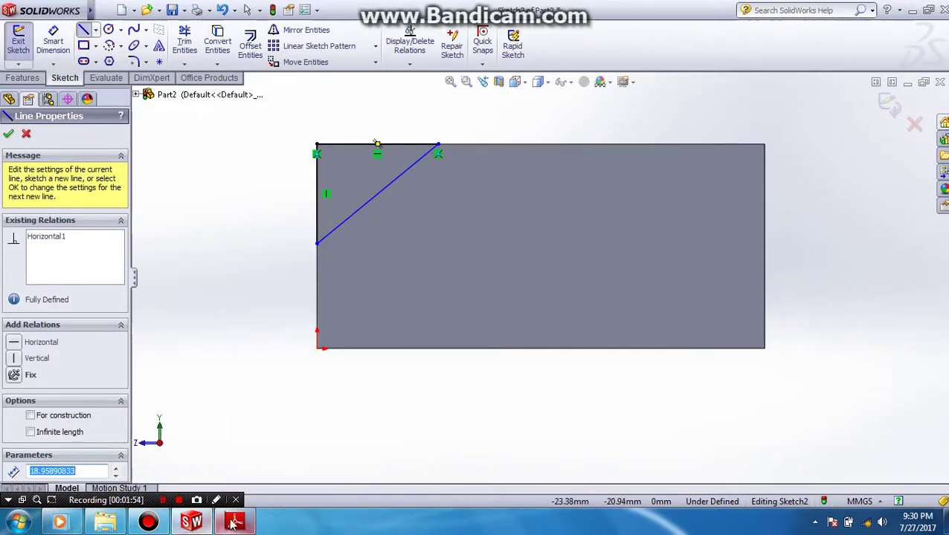
# Step: Dimension the diagonal's lower endpoint 13 mm up from the origin
pyautogui.click(53, 41)
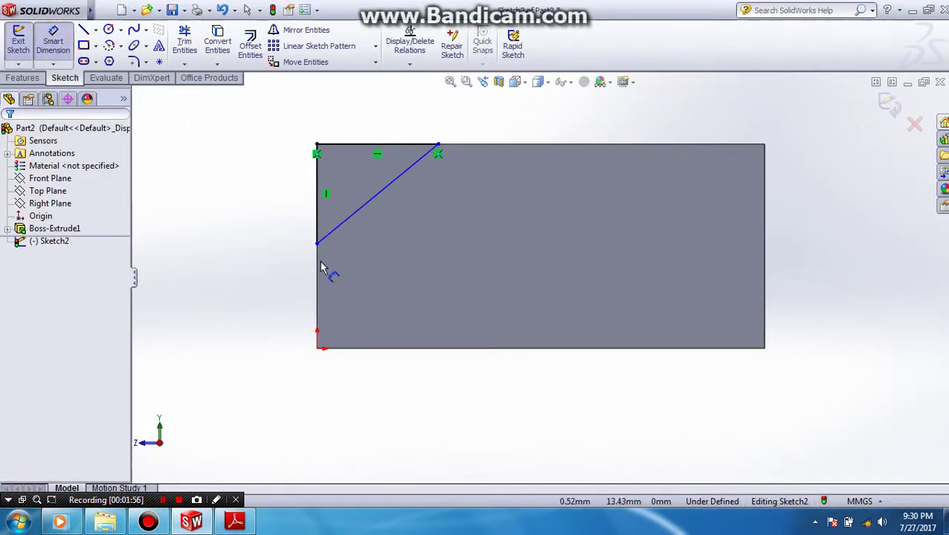
pyautogui.click(317, 244)
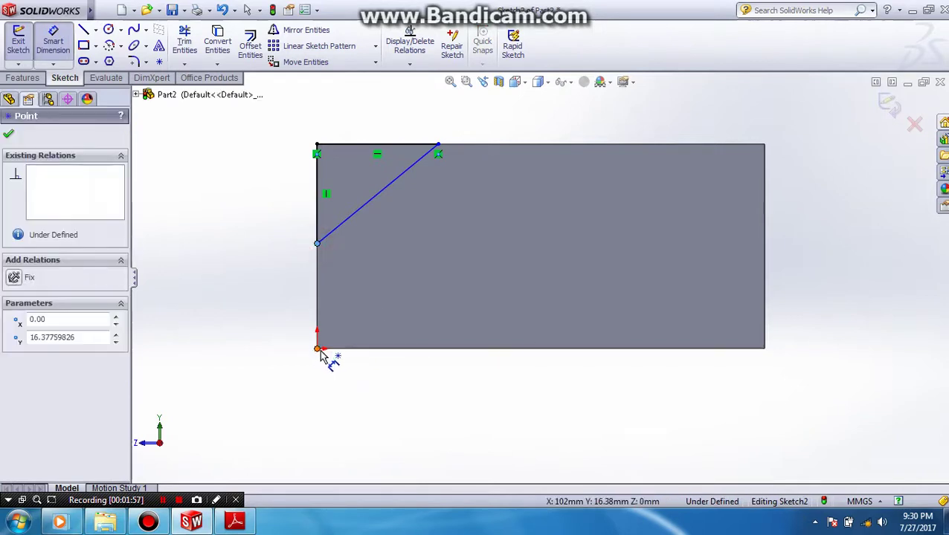
pyautogui.click(318, 348)
pyautogui.click(281, 316)
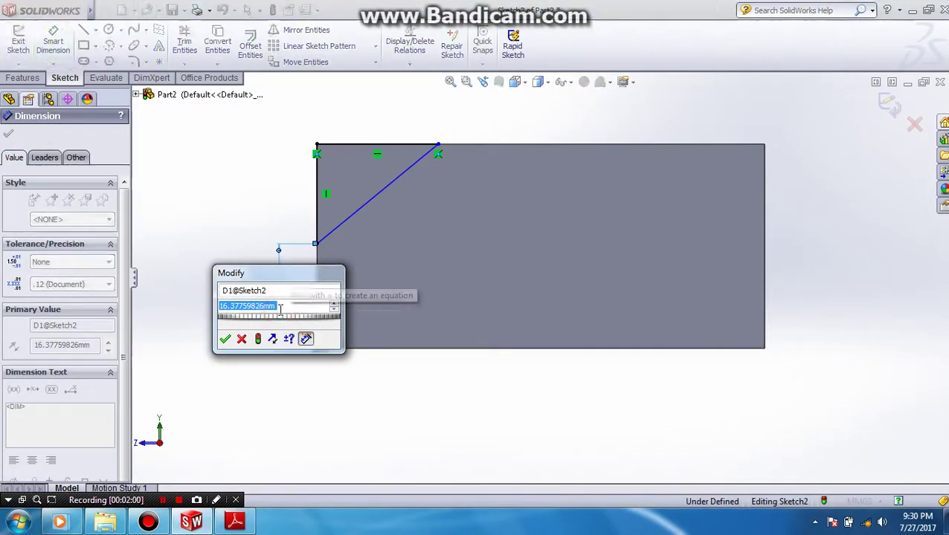
pyautogui.write('13')
pyautogui.click(225, 339)
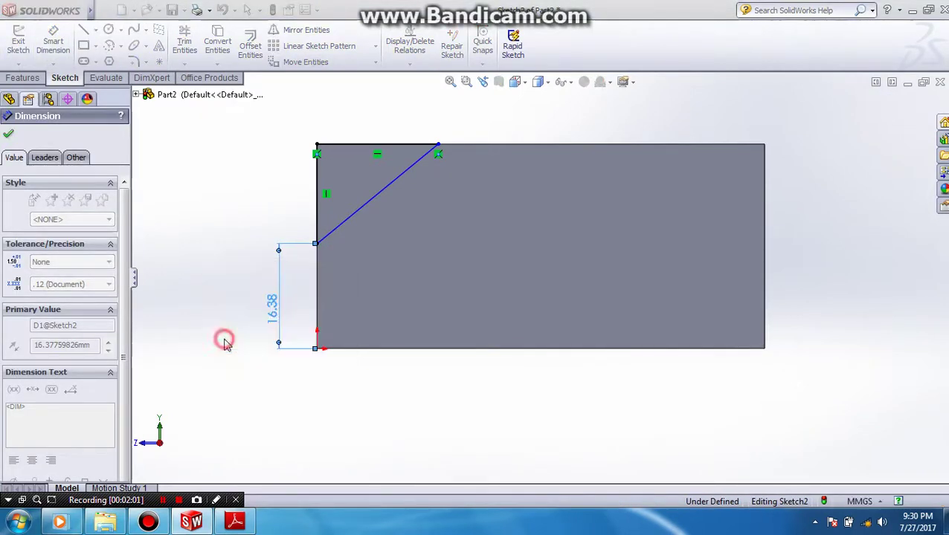
pyautogui.click(245, 515)
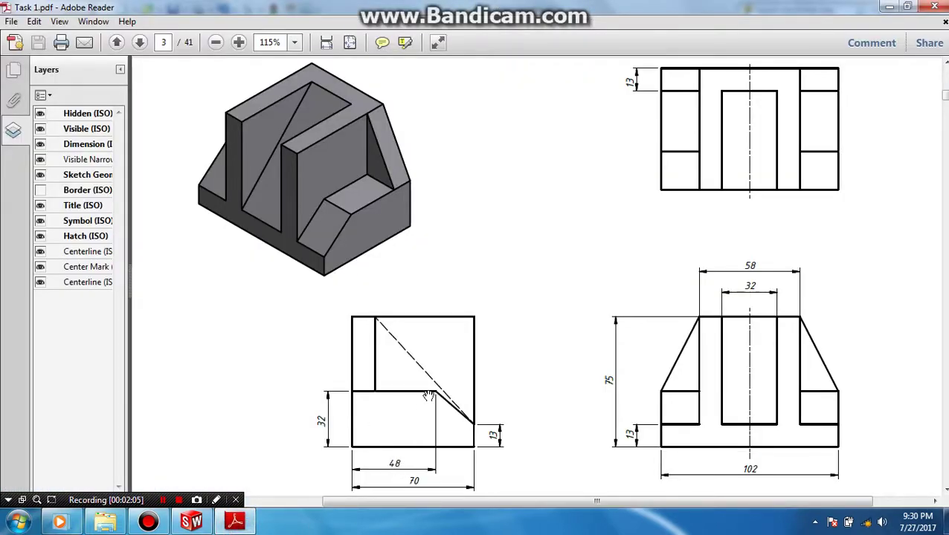
pyautogui.click(192, 522)
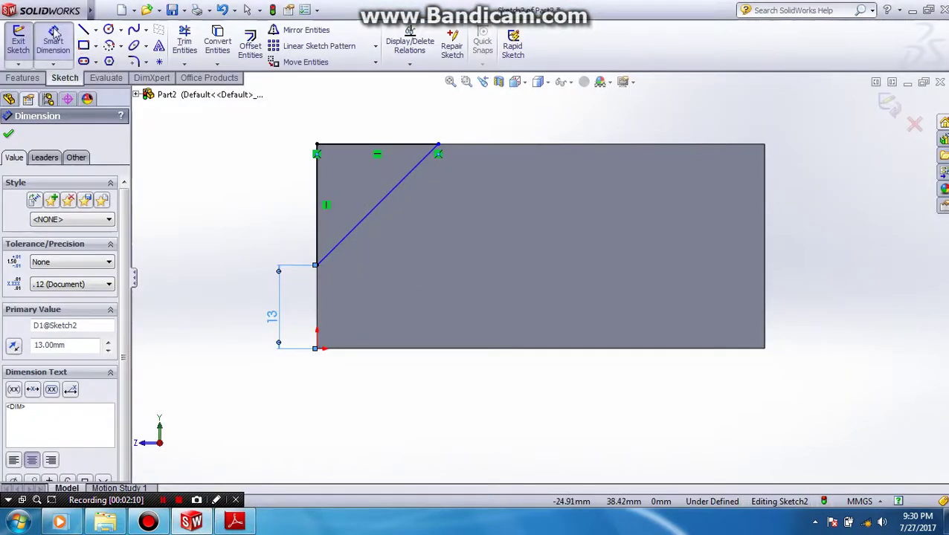
# Step: Dimension the diagonal's top end 48 mm from the top-right corner, then view Isometric
pyautogui.click(437, 145)
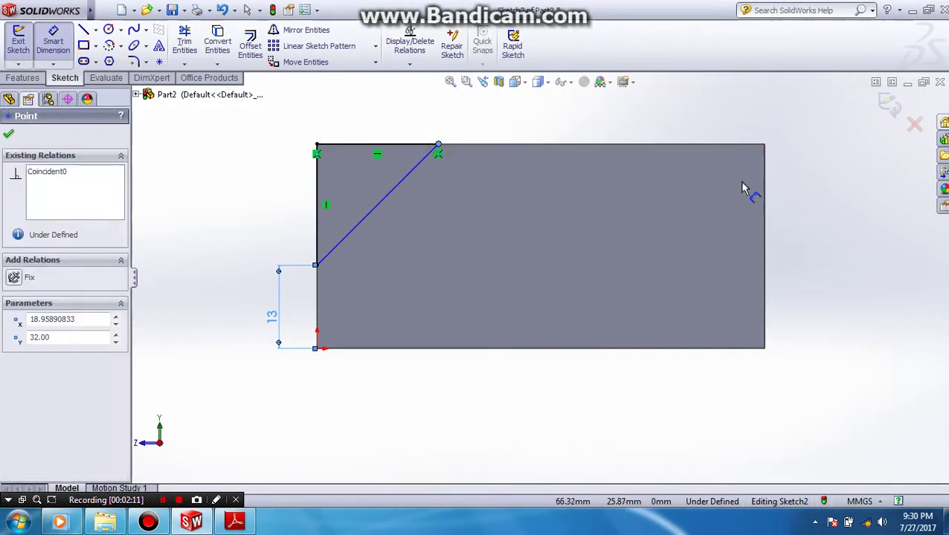
pyautogui.click(764, 143)
pyautogui.click(609, 123)
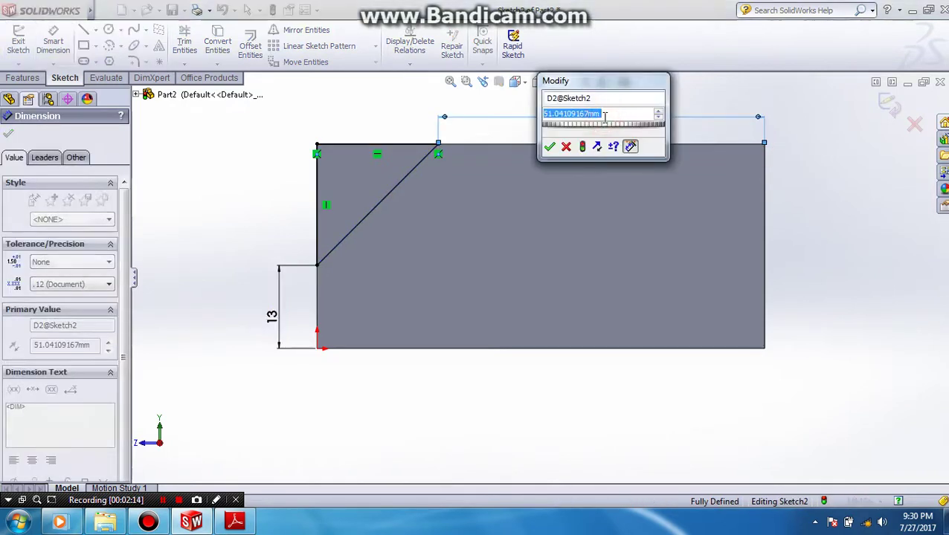
pyautogui.write('48')
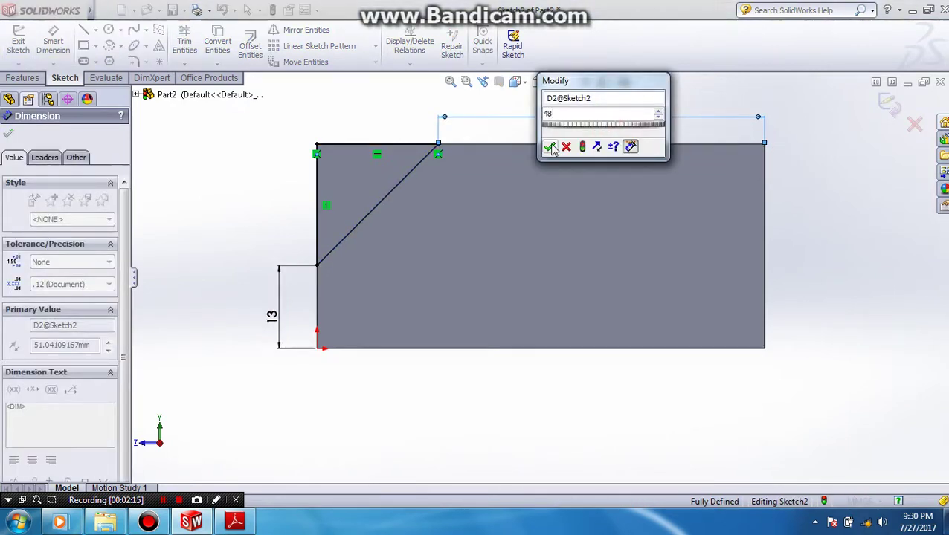
pyautogui.click(549, 147)
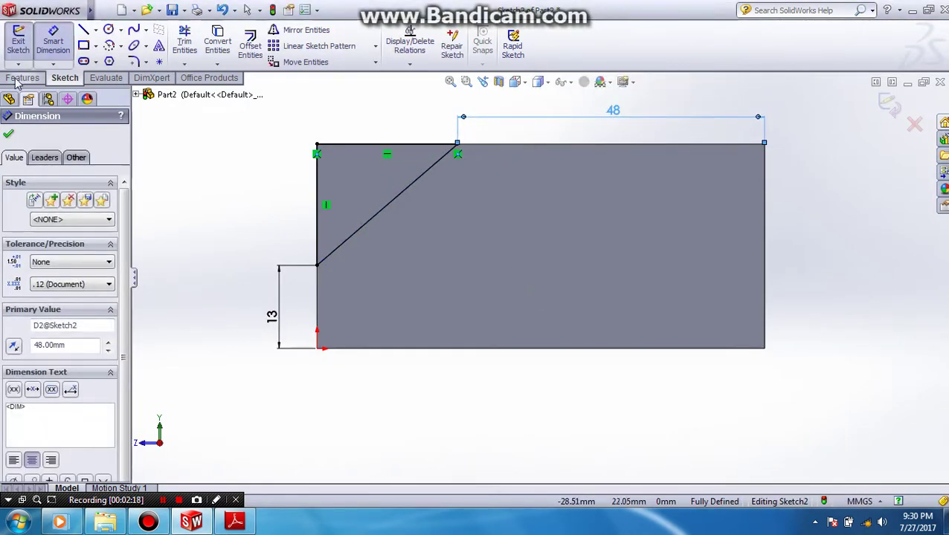
pyautogui.click(524, 84)
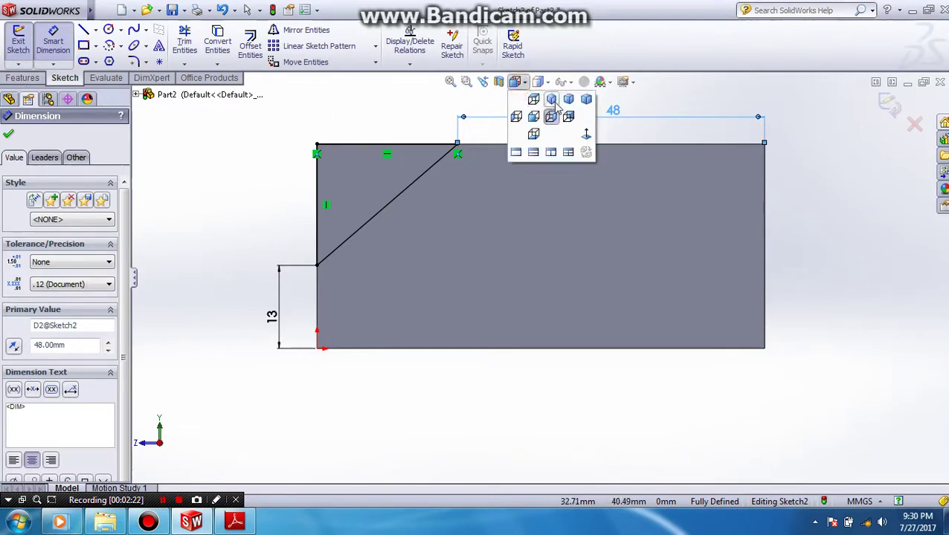
pyautogui.click(553, 99)
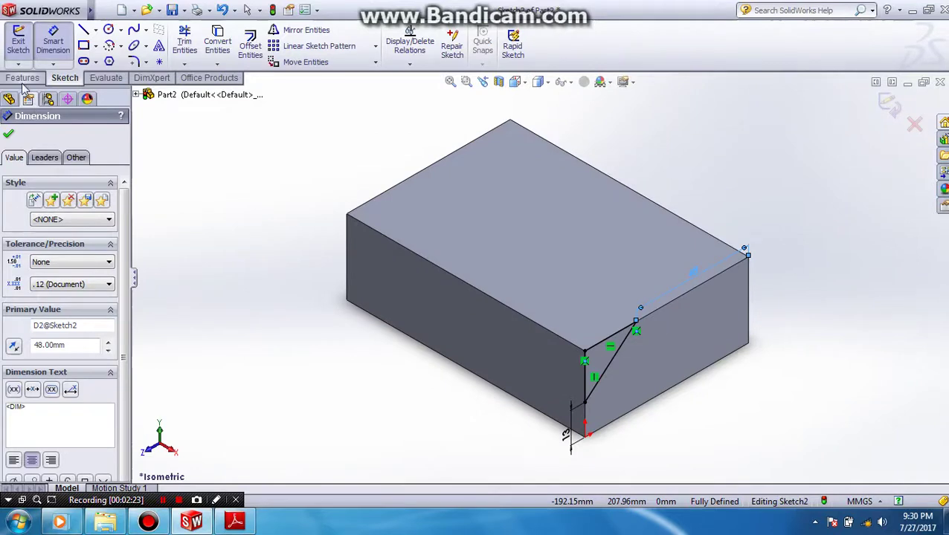
# Step: Cut the triangle Through All as Cut-Extrude1 and compare with the drawing
pyautogui.click(22, 80)
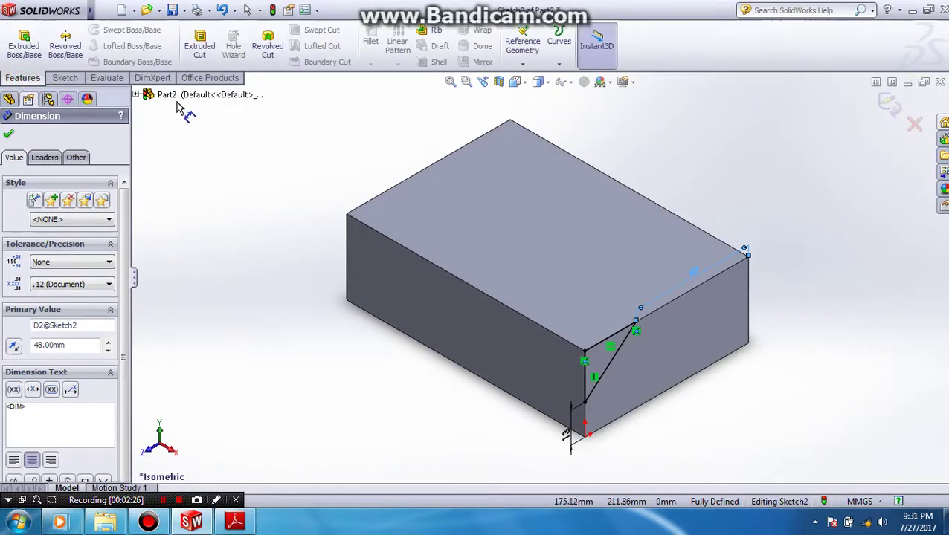
pyautogui.click(202, 46)
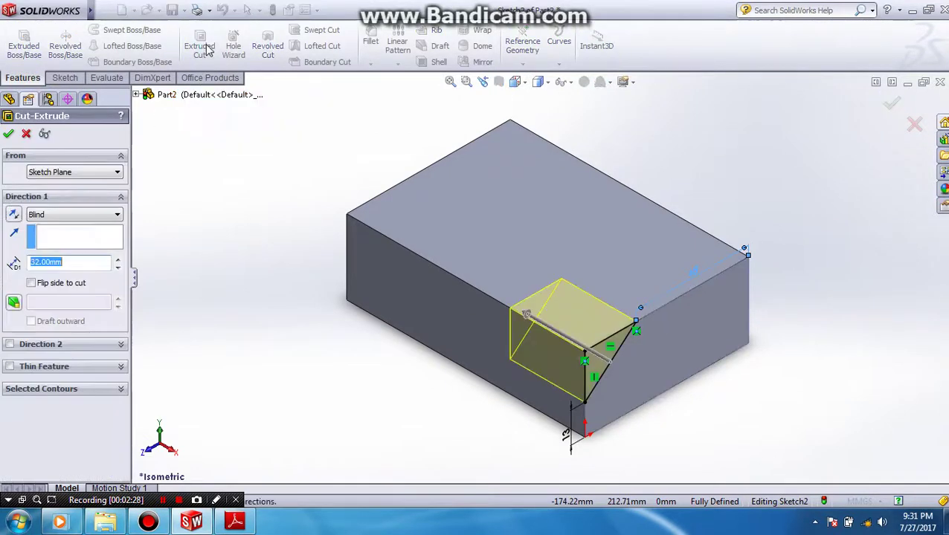
pyautogui.click(71, 215)
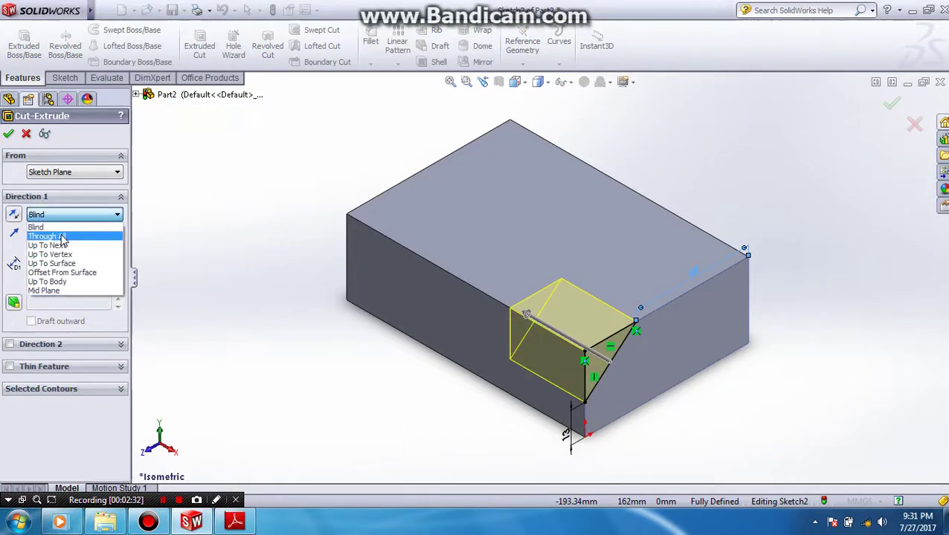
pyautogui.click(62, 236)
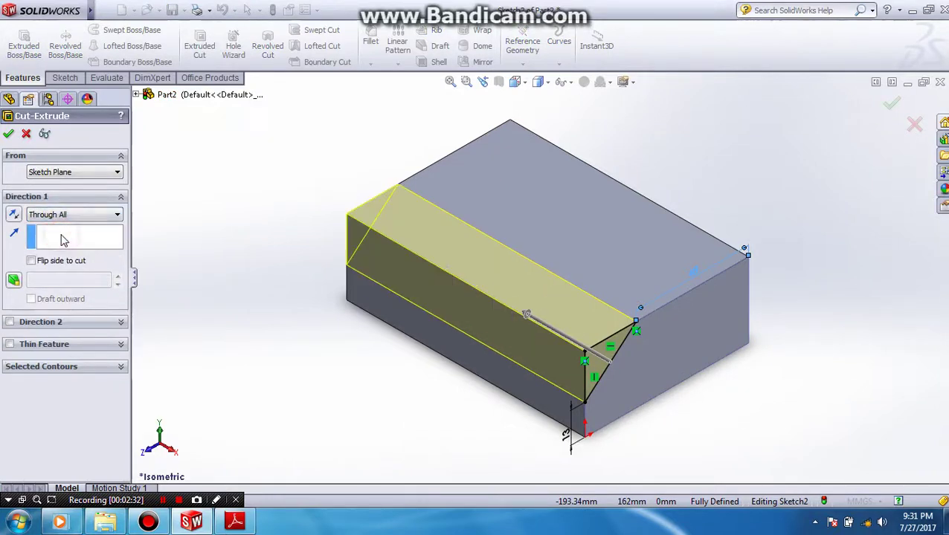
pyautogui.click(8, 133)
pyautogui.click(206, 297)
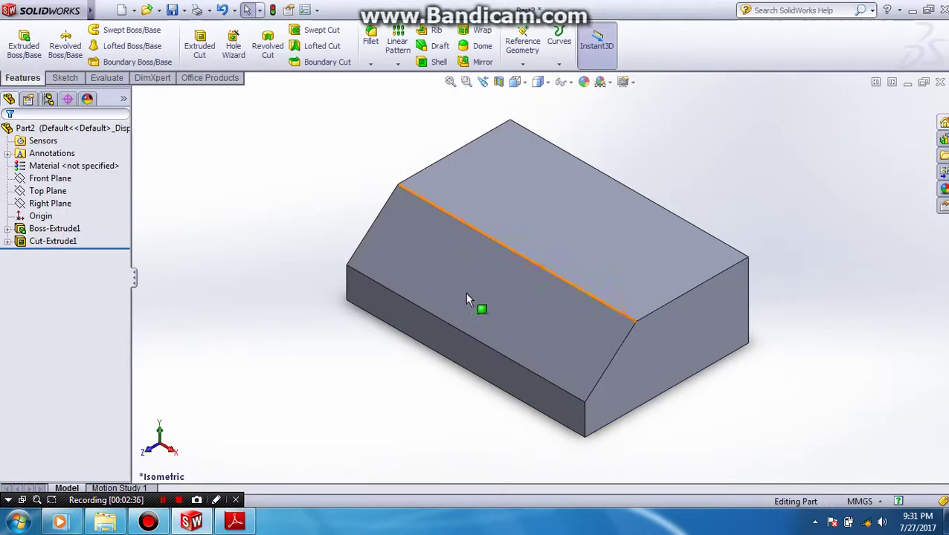
pyautogui.click(235, 521)
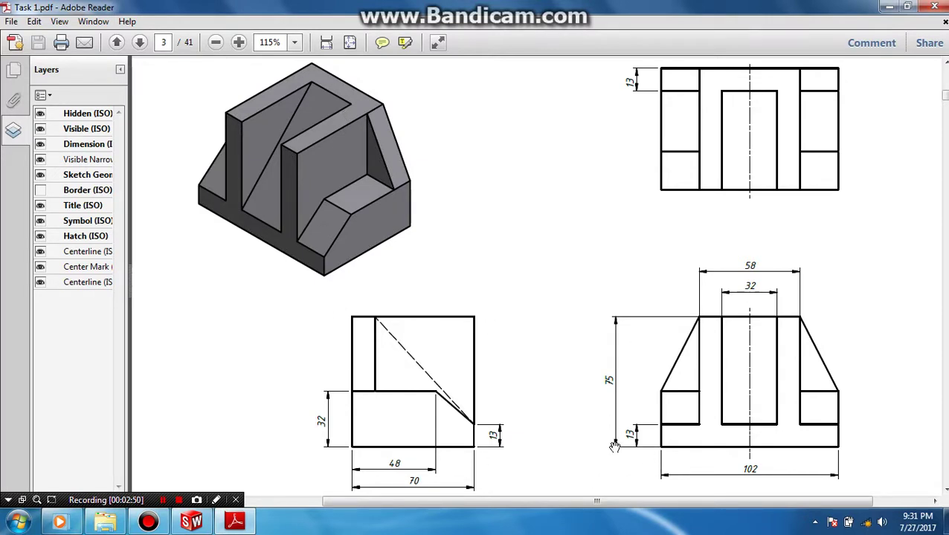
pyautogui.click(192, 523)
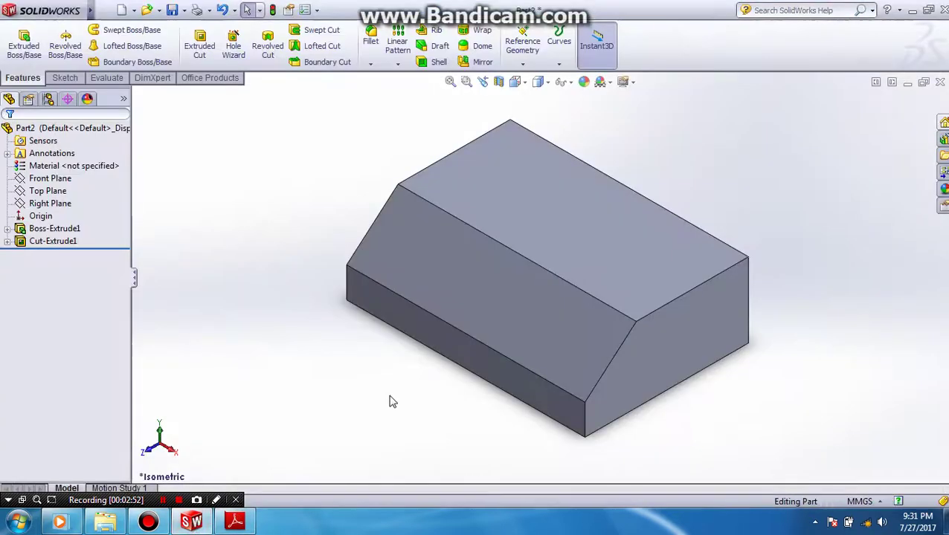
# Step: Create Plane1 offset 75 mm from the Top Plane
pyautogui.click(60, 193)
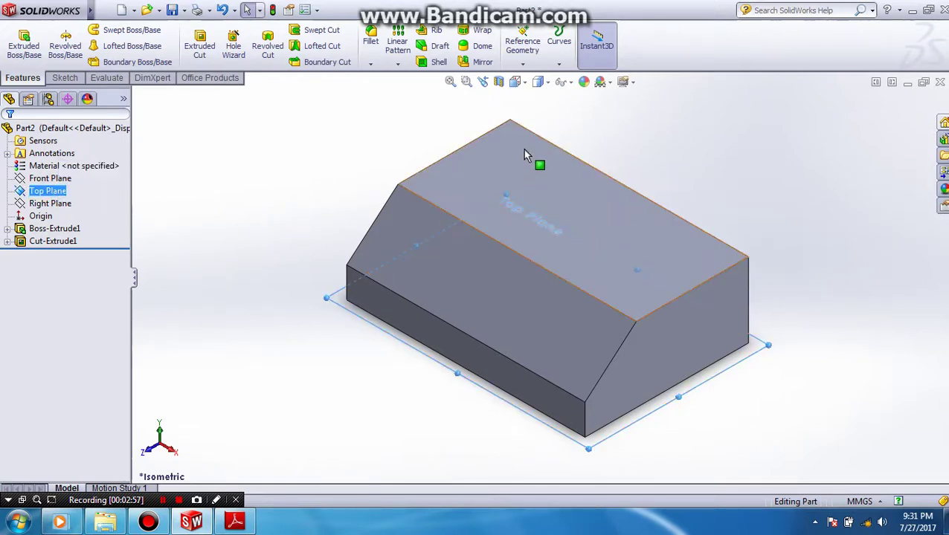
pyautogui.click(523, 43)
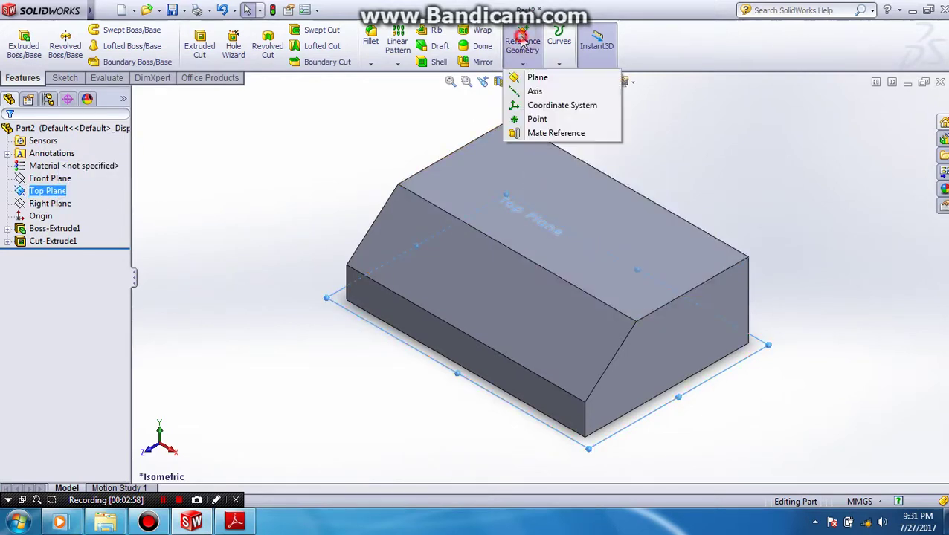
pyautogui.click(534, 79)
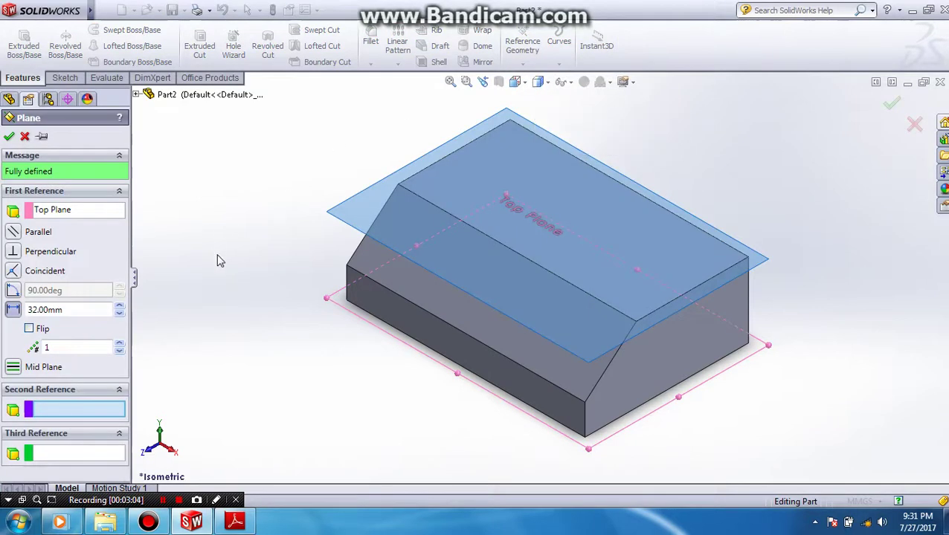
pyautogui.click(171, 524)
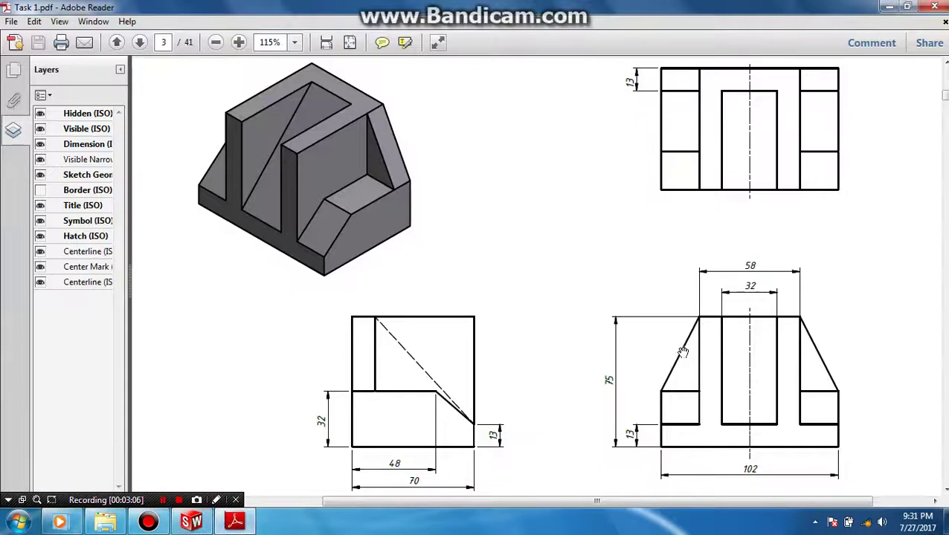
pyautogui.click(193, 523)
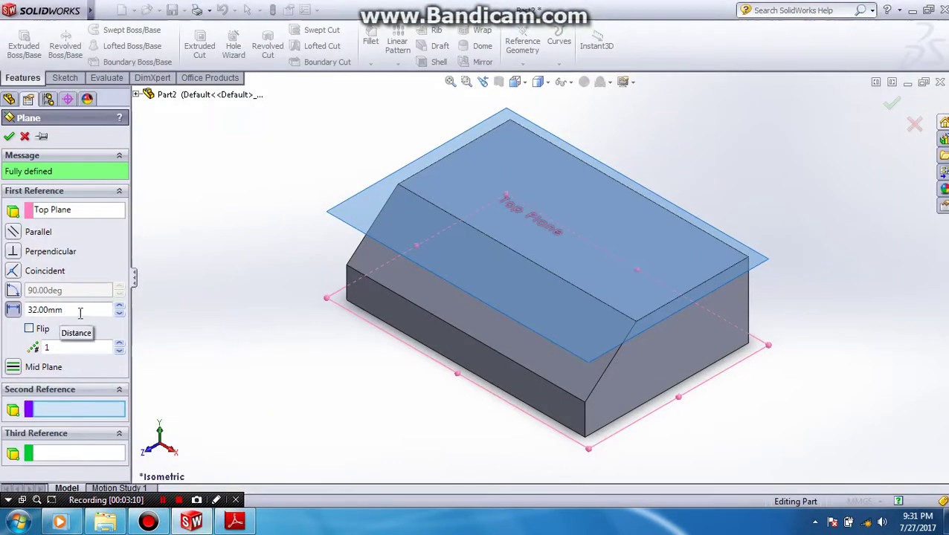
pyautogui.moveTo(62, 310); pyautogui.dragTo(2, 316)
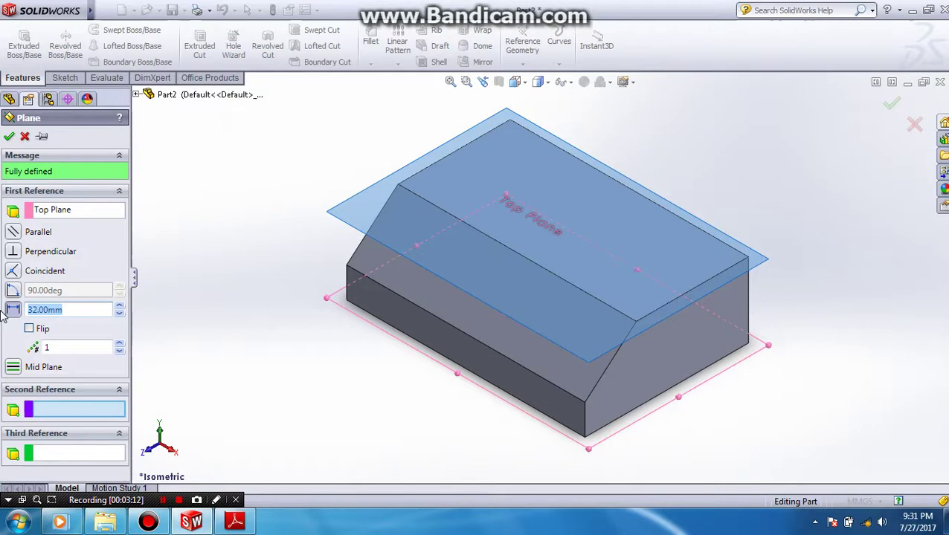
pyautogui.write('75')
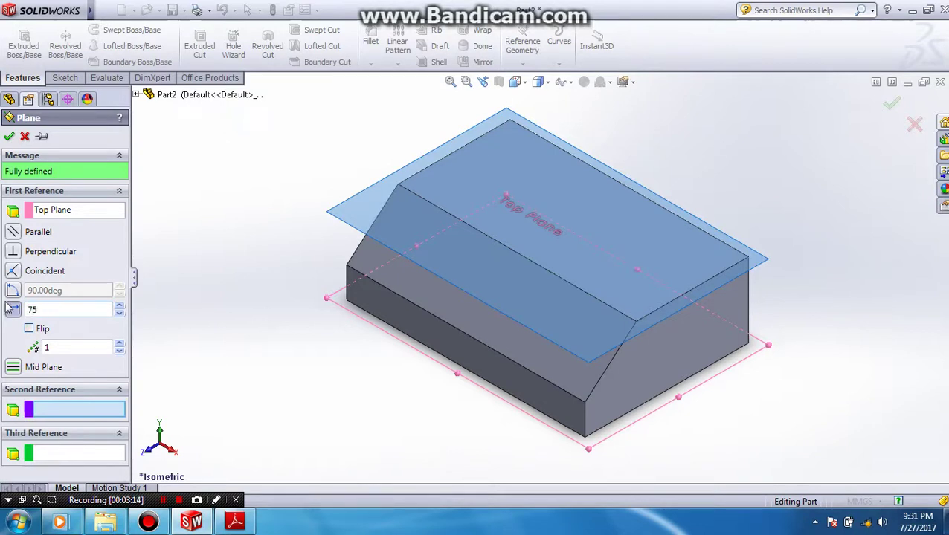
pyautogui.click(9, 136)
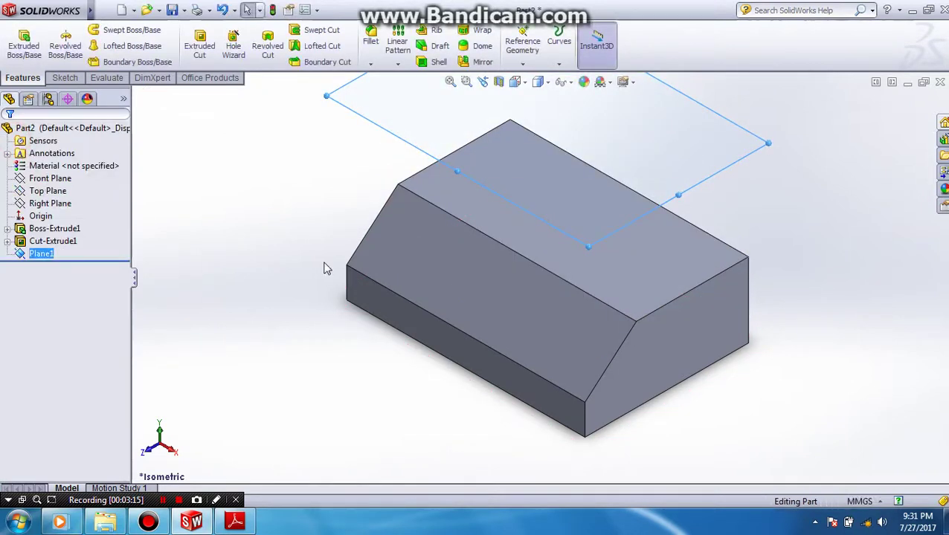
# Step: View Plane1 Normal To and recheck the reference drawing
pyautogui.rightClick(58, 254)
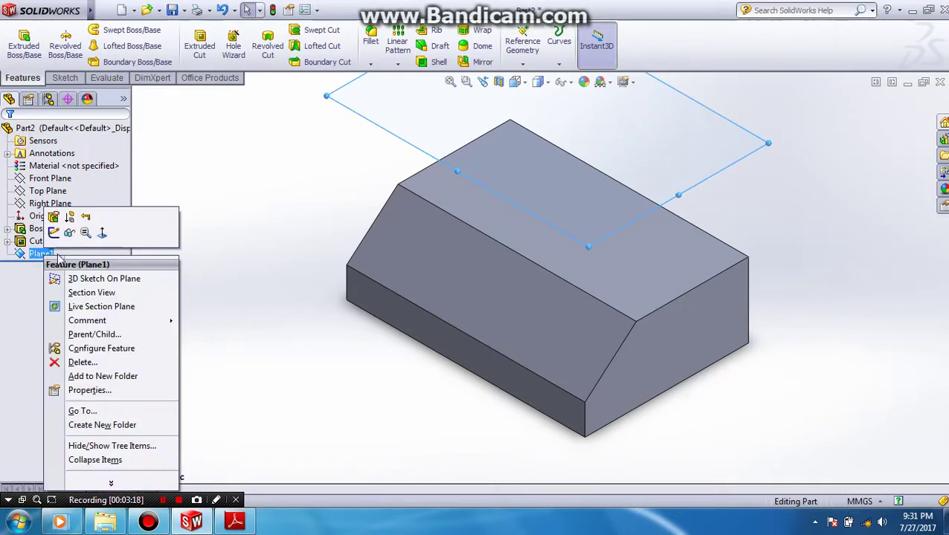
pyautogui.click(101, 234)
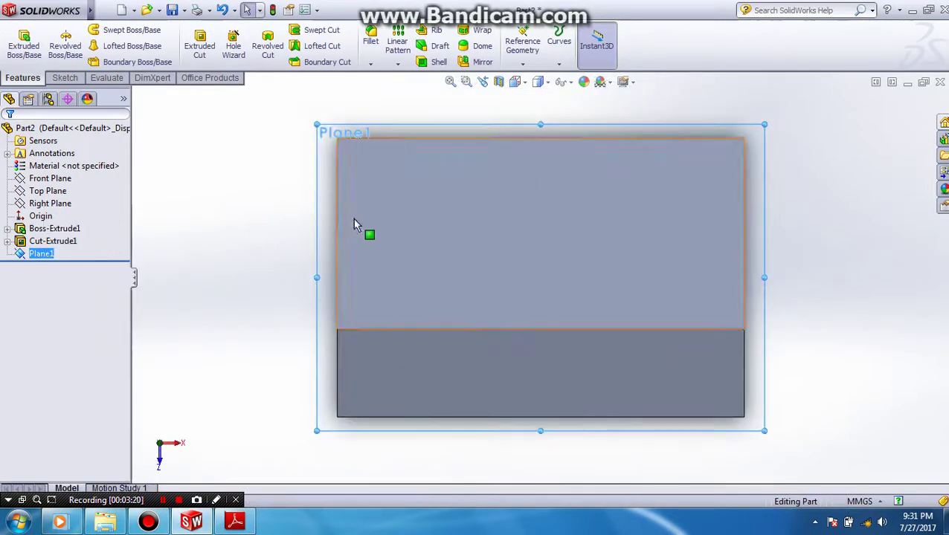
pyautogui.click(232, 528)
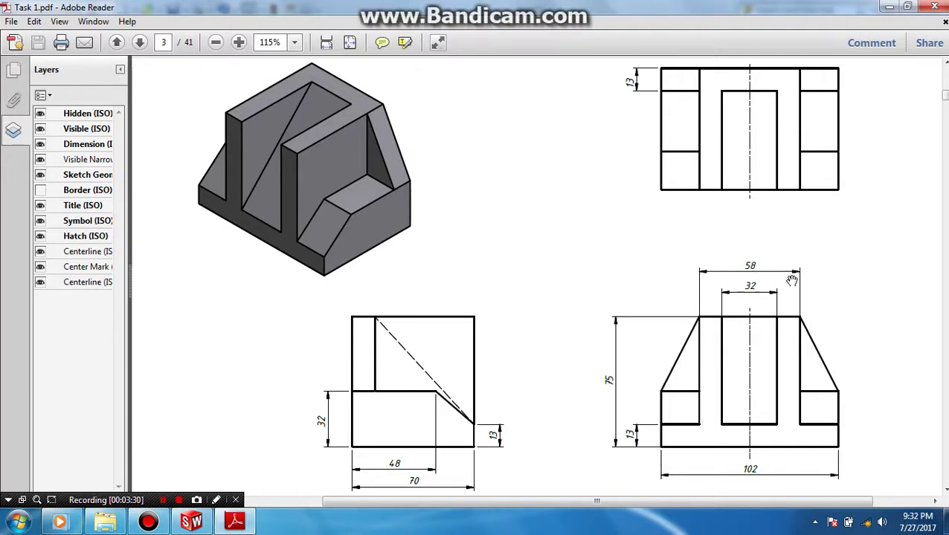
pyautogui.click(192, 523)
pyautogui.click(64, 79)
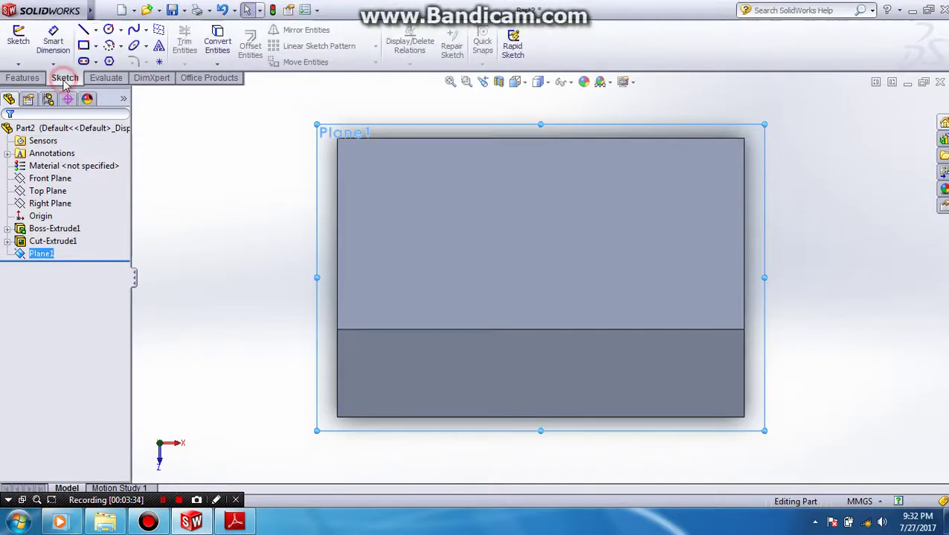
# Step: Draw a corner rectangle spanning Plane1 from top to bottom
pyautogui.click(84, 45)
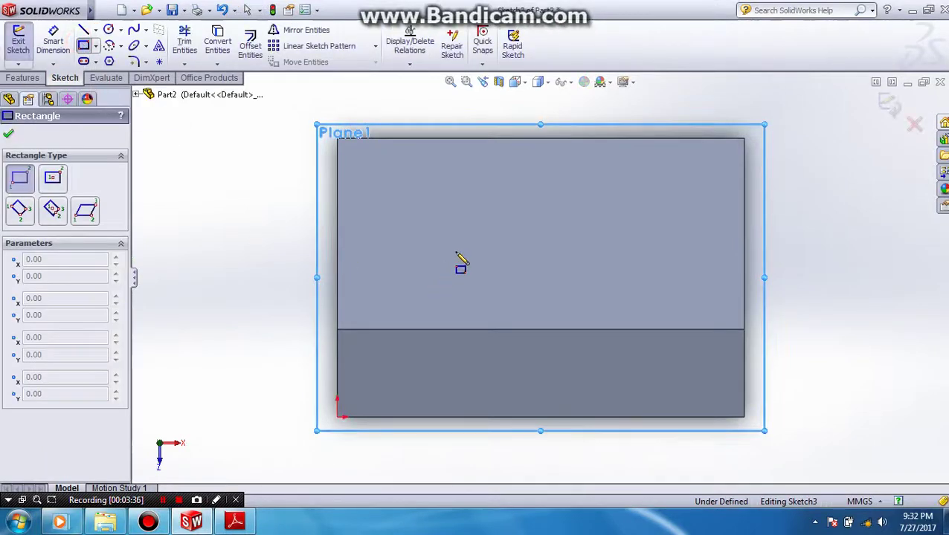
pyautogui.moveTo(451, 139); pyautogui.dragTo(627, 418)
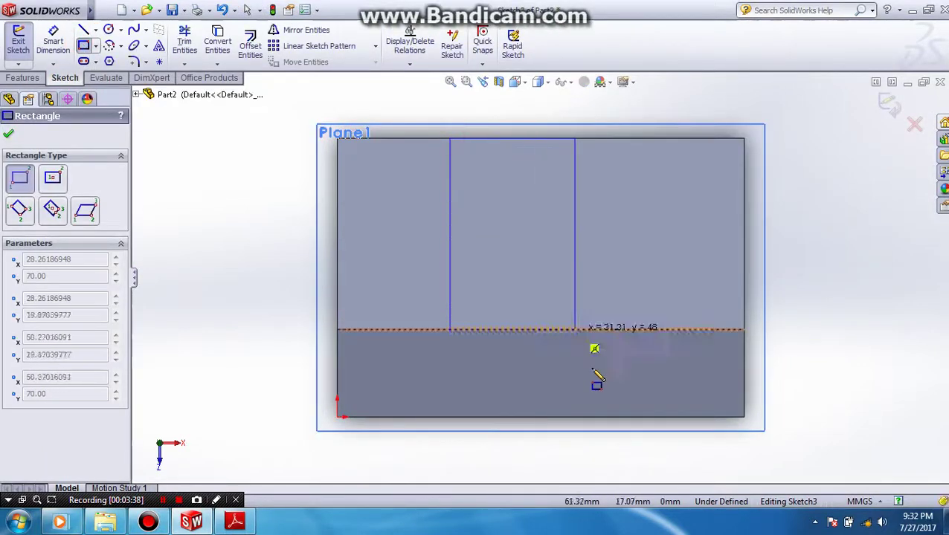
pyautogui.click(627, 417)
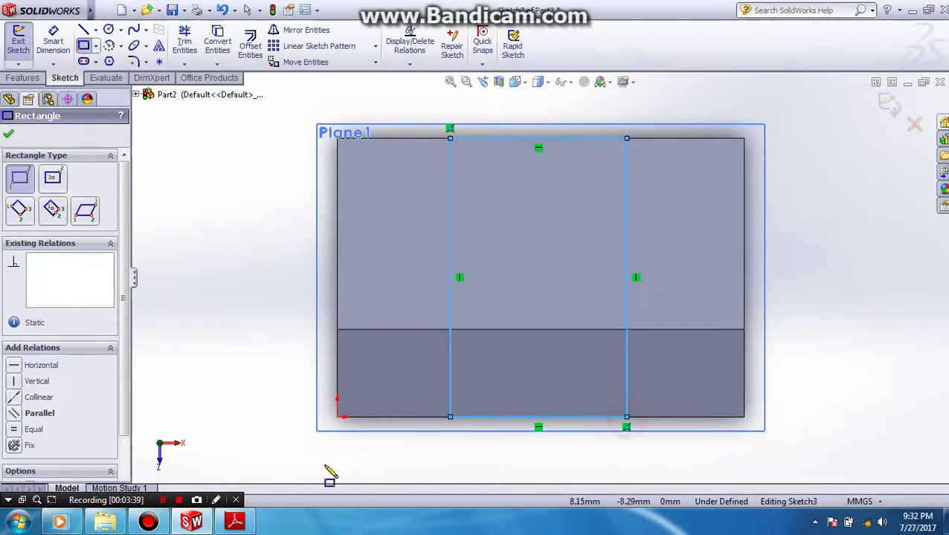
pyautogui.click(232, 523)
pyautogui.moveTo(234, 522)
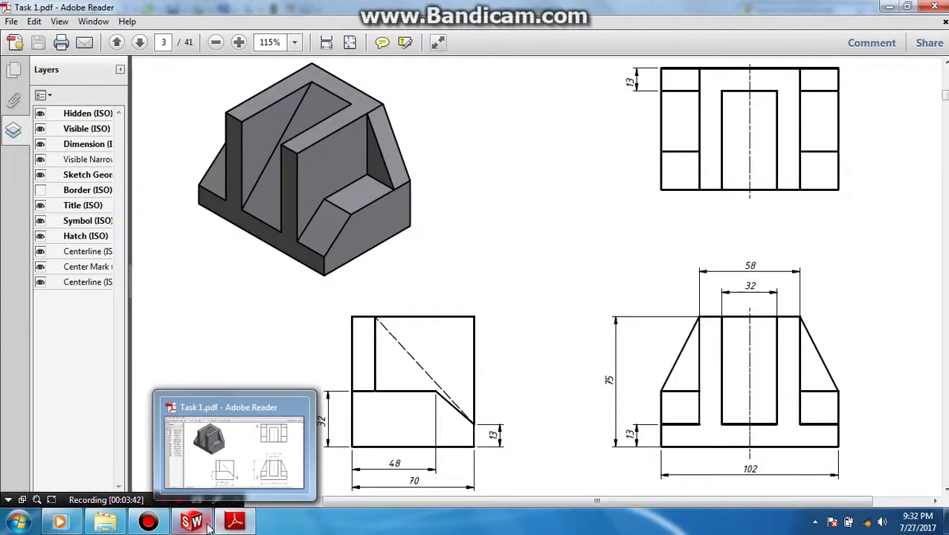
pyautogui.click(192, 523)
# Step: Dimension the rectangle's top edge to a 58 mm width
pyautogui.click(53, 40)
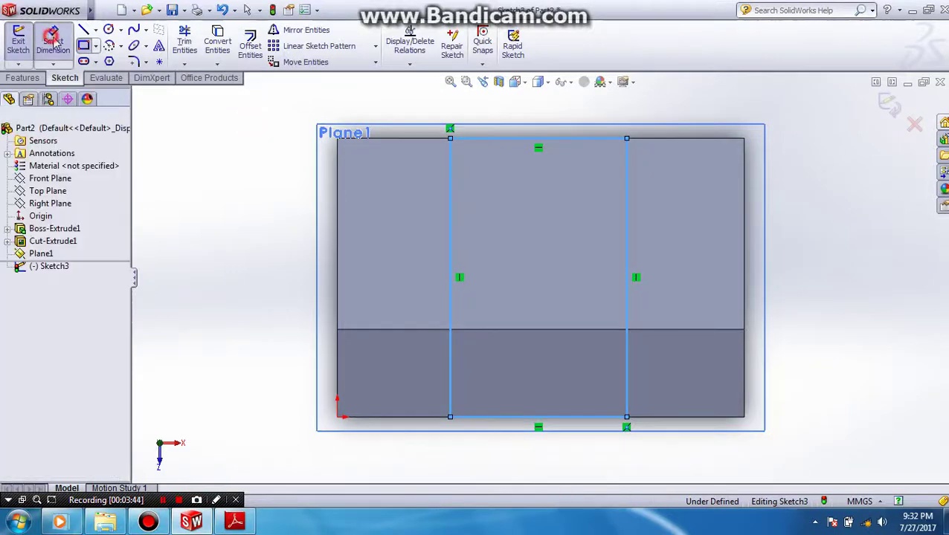
pyautogui.click(508, 139)
pyautogui.click(530, 119)
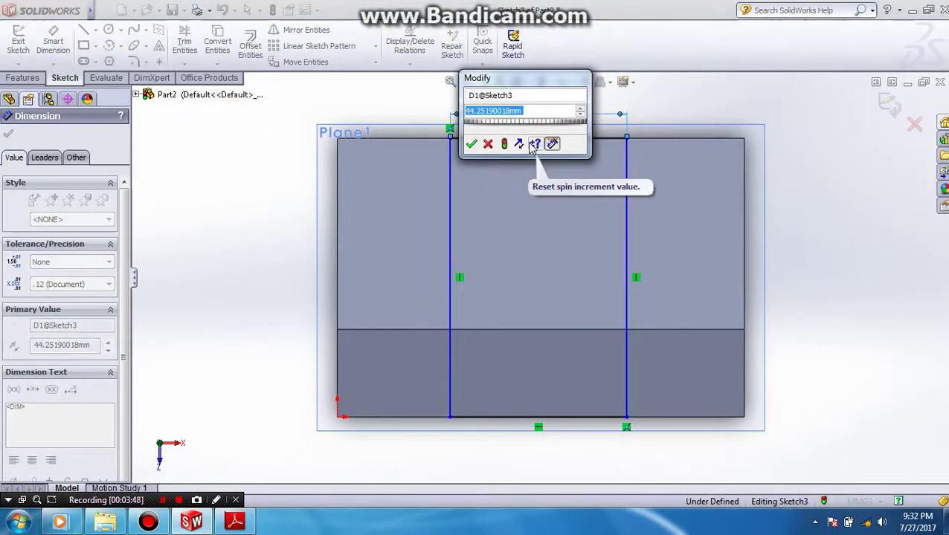
pyautogui.write('58')
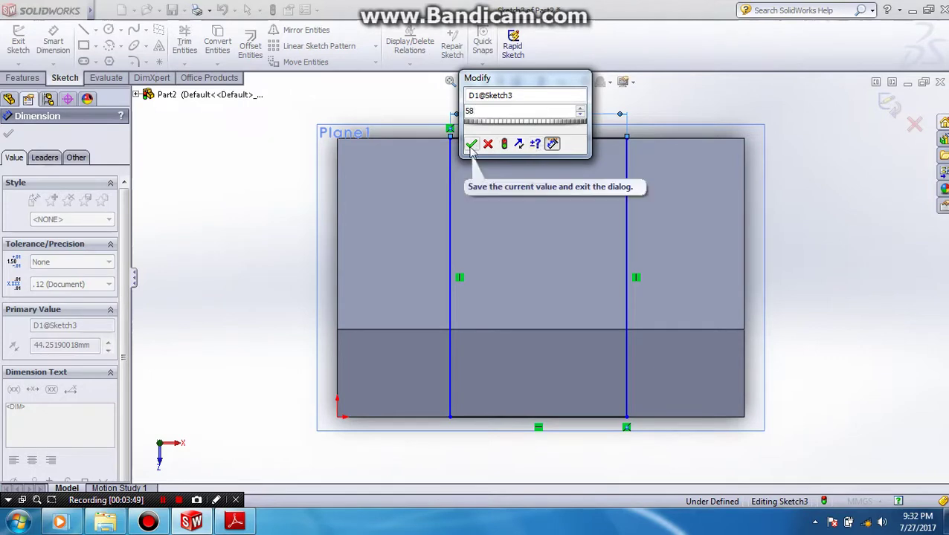
pyautogui.click(471, 143)
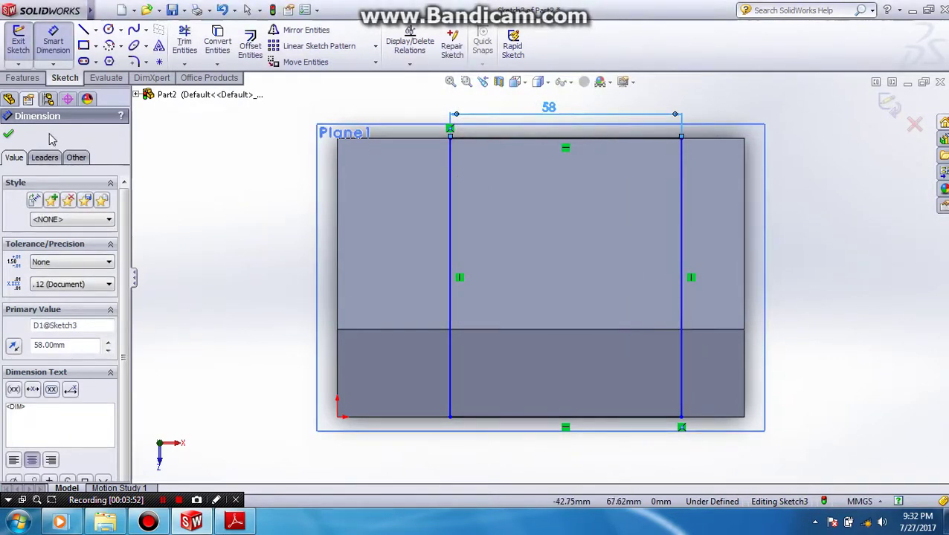
# Step: Dimension the rectangle's distance from the block's right edge, setting it to 20 mm
pyautogui.click(688, 227)
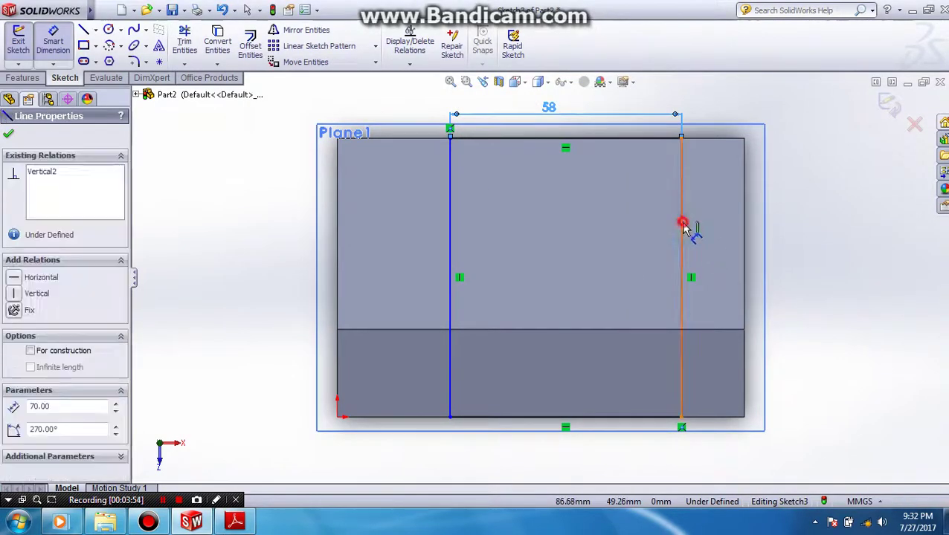
pyautogui.click(742, 235)
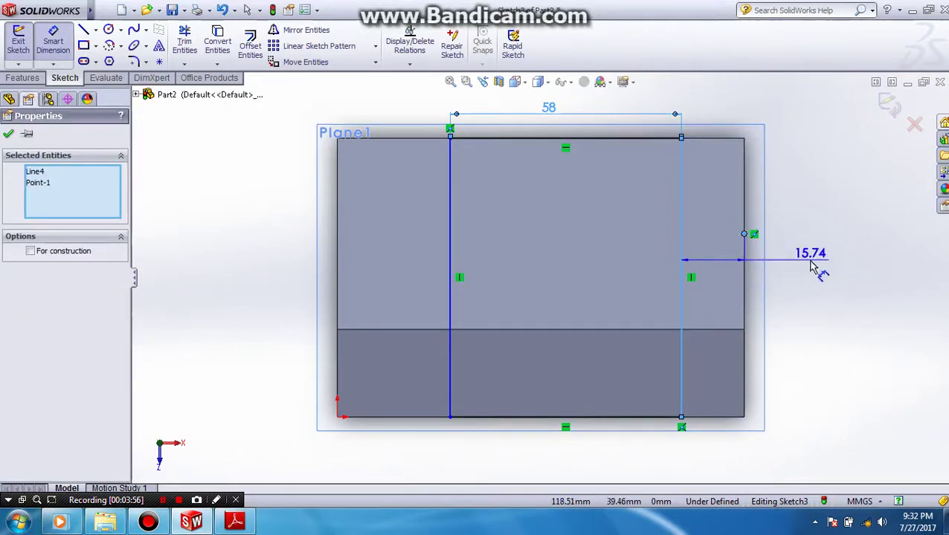
pyautogui.click(811, 264)
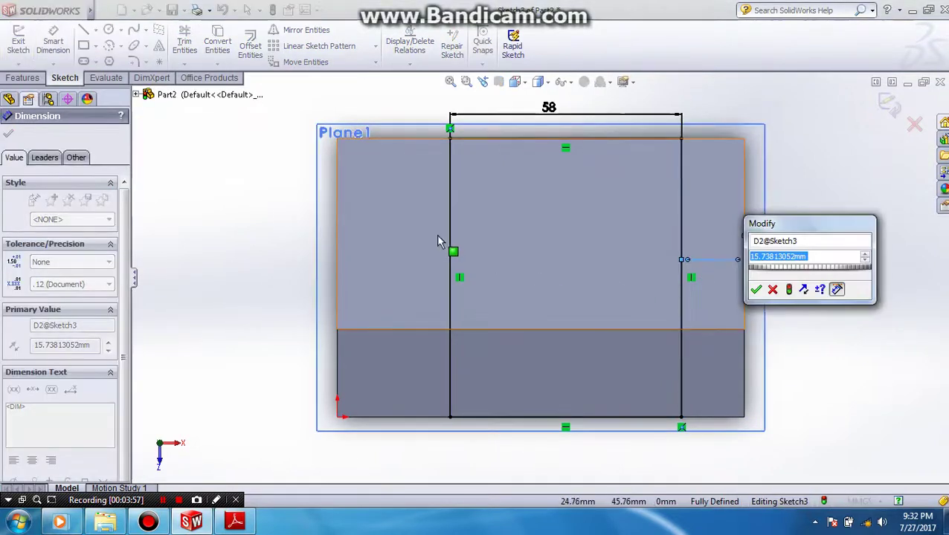
pyautogui.click(756, 290)
pyautogui.click(449, 200)
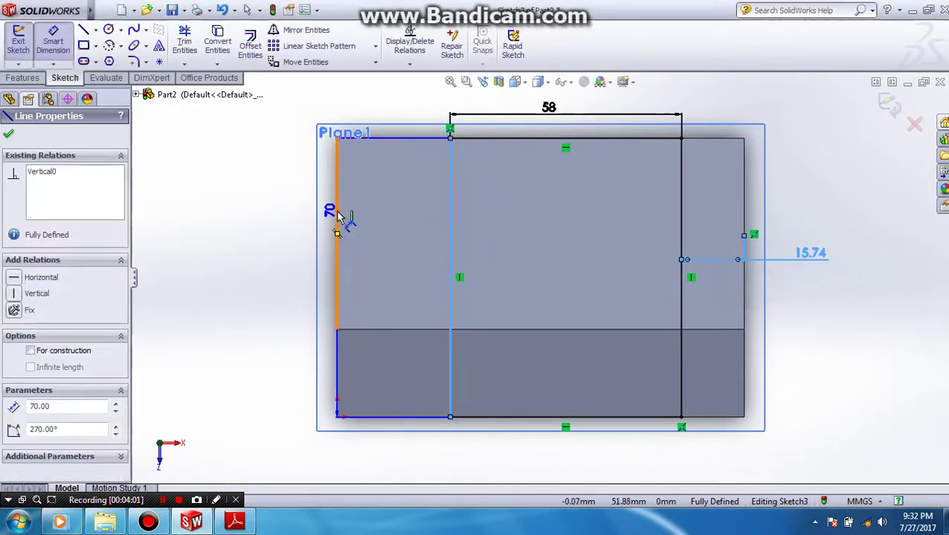
pyautogui.click(337, 214)
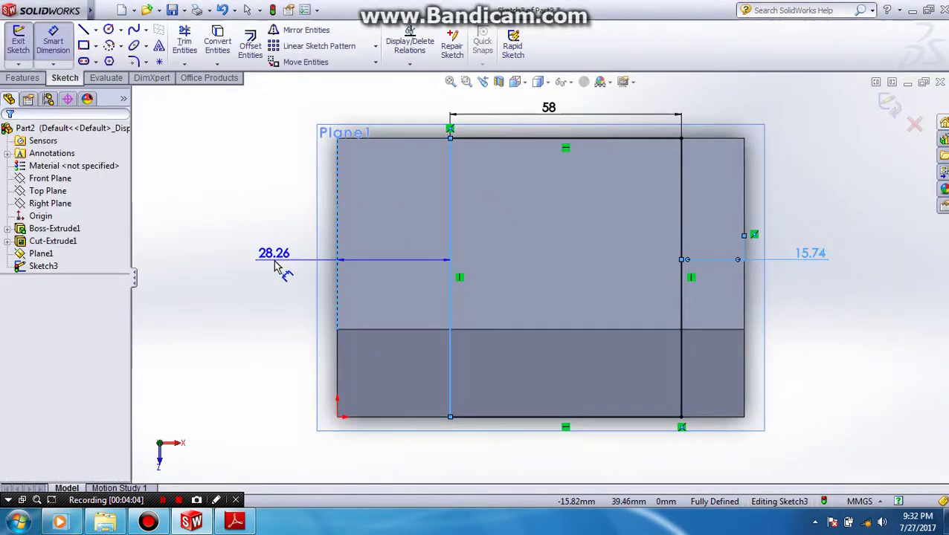
pyautogui.press('Escape')
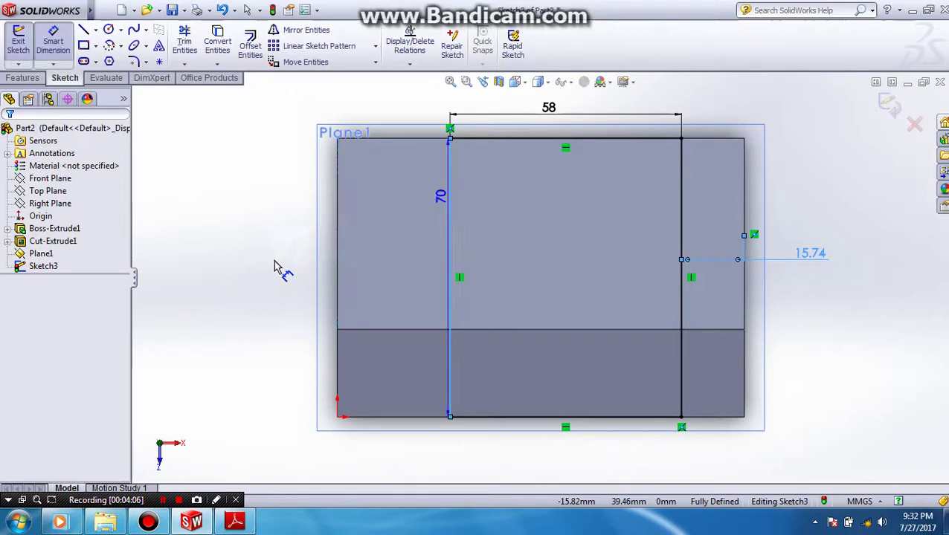
pyautogui.doubleClick(814, 264)
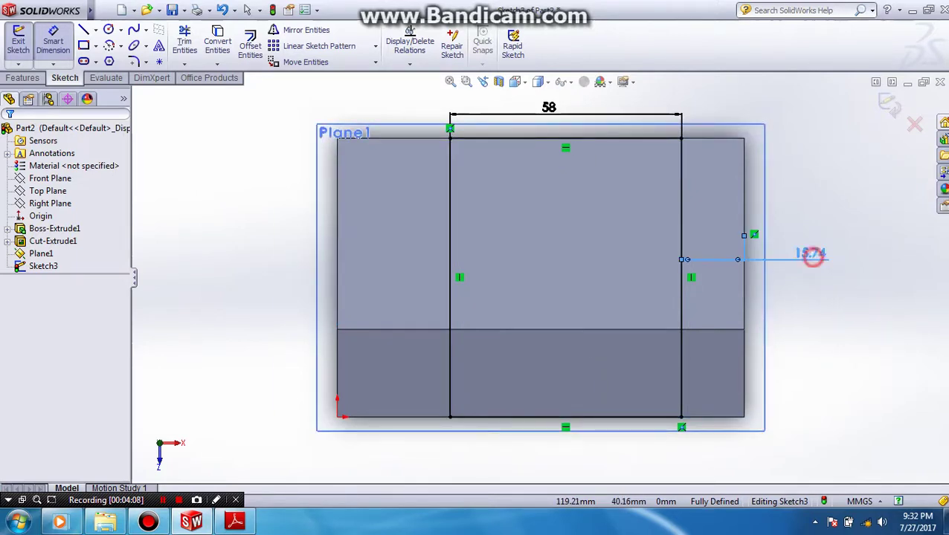
pyautogui.write('20')
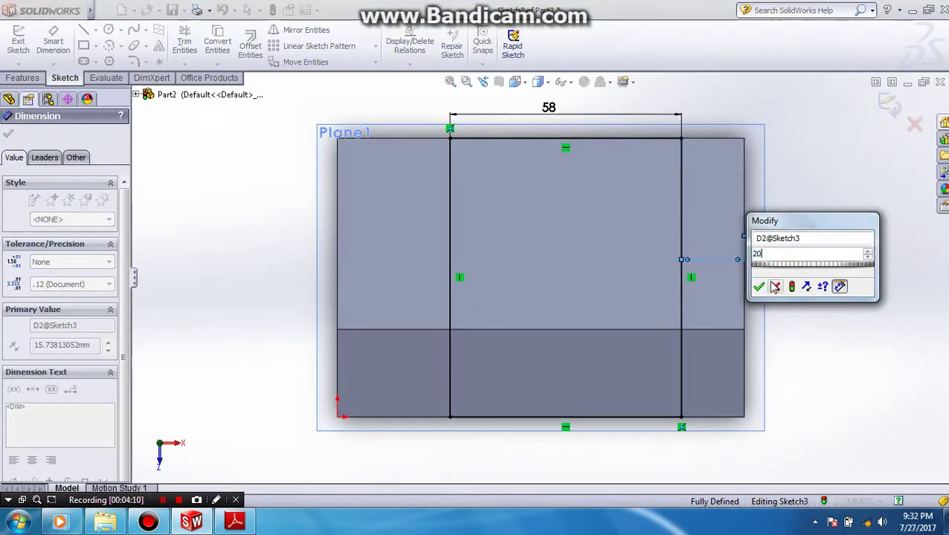
pyautogui.click(758, 287)
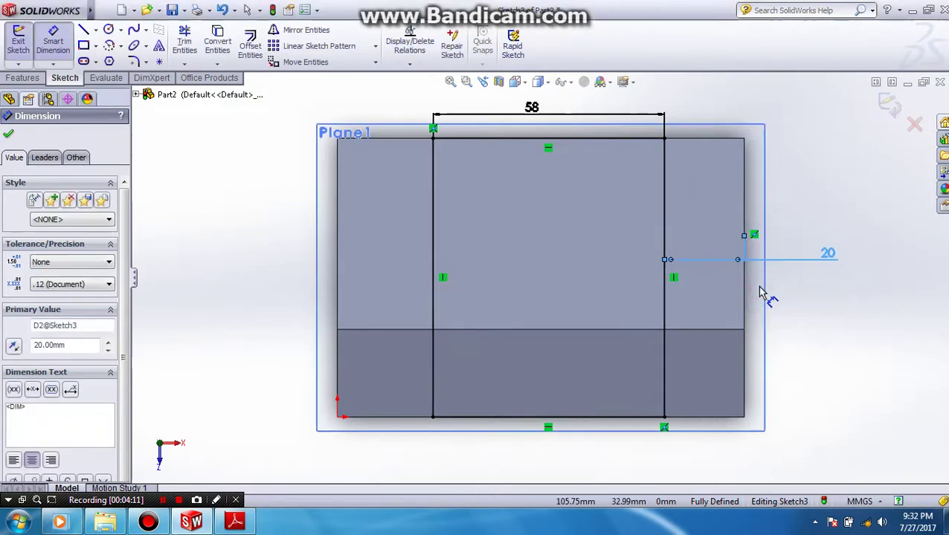
# Step: Set the rectangle's 22 mm offset from the part's side, then view Isometric
pyautogui.click(434, 228)
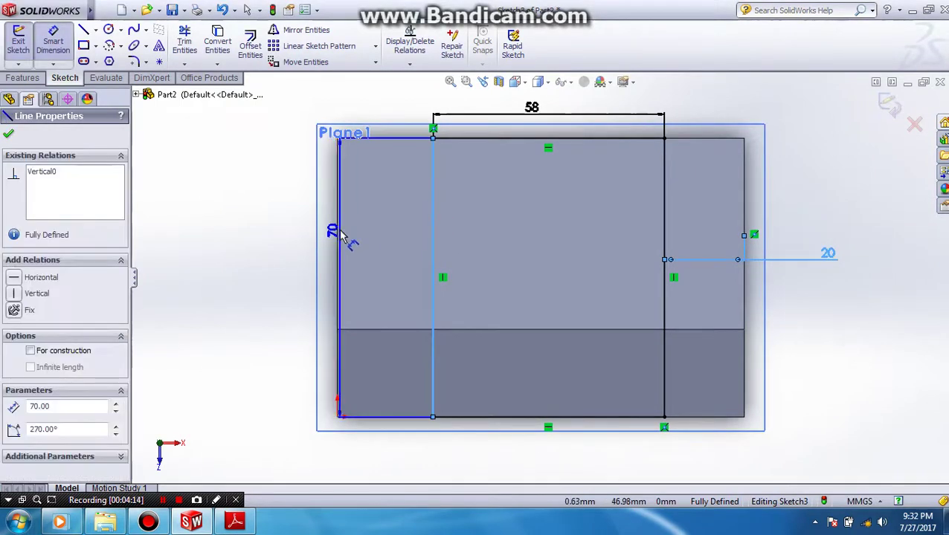
pyautogui.click(336, 240)
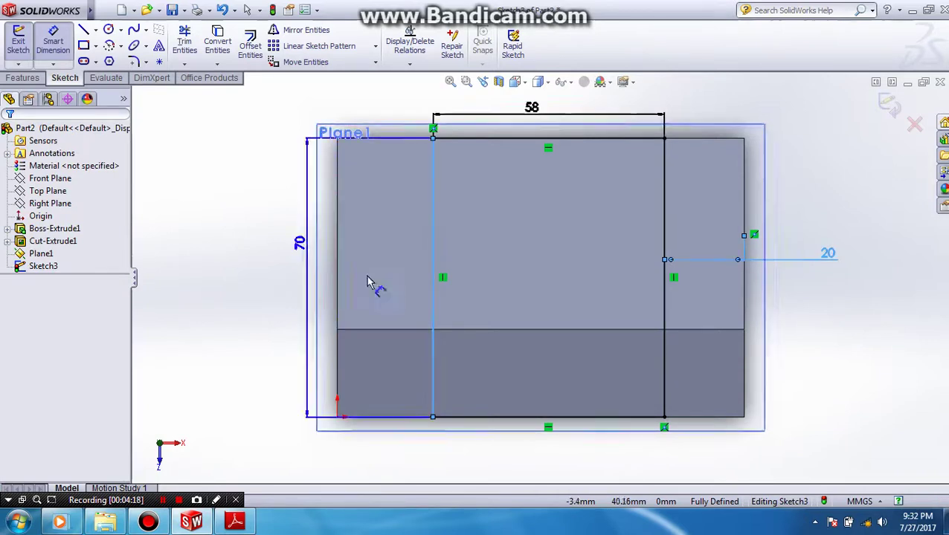
pyautogui.press('Escape')
pyautogui.click(825, 254)
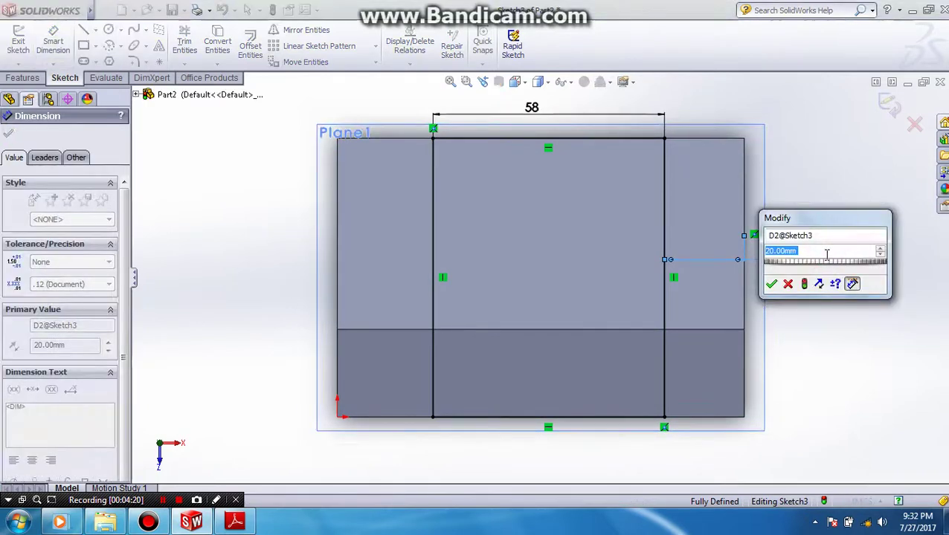
pyautogui.write('22')
pyautogui.click(771, 284)
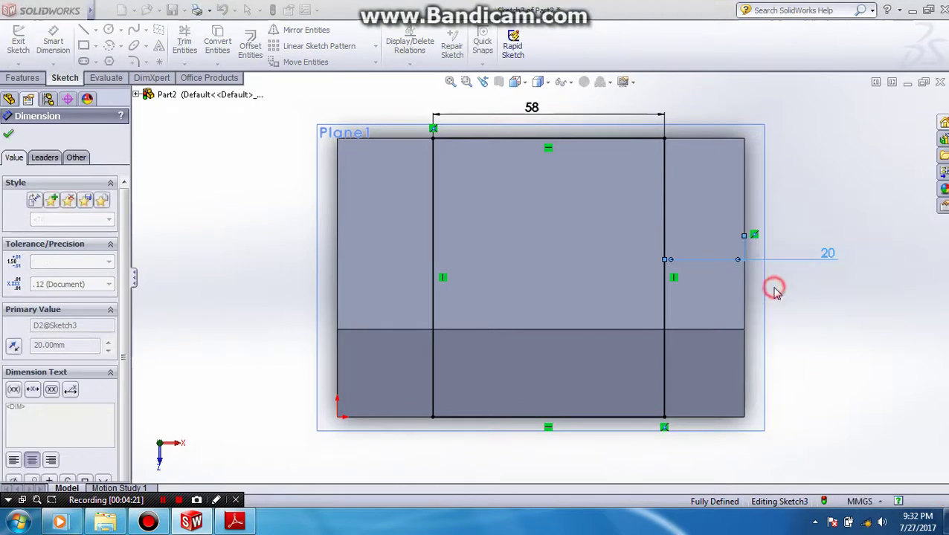
pyautogui.click(873, 387)
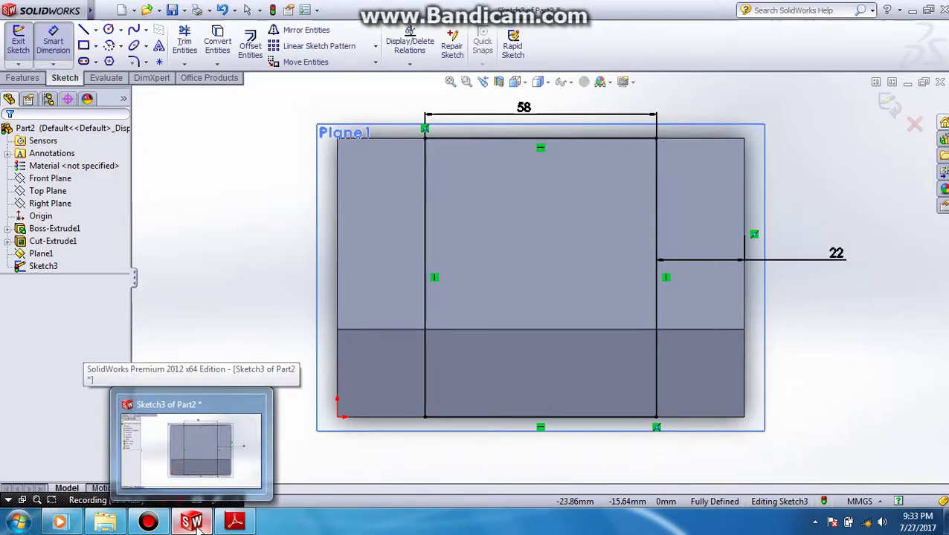
pyautogui.click(525, 87)
pyautogui.click(555, 105)
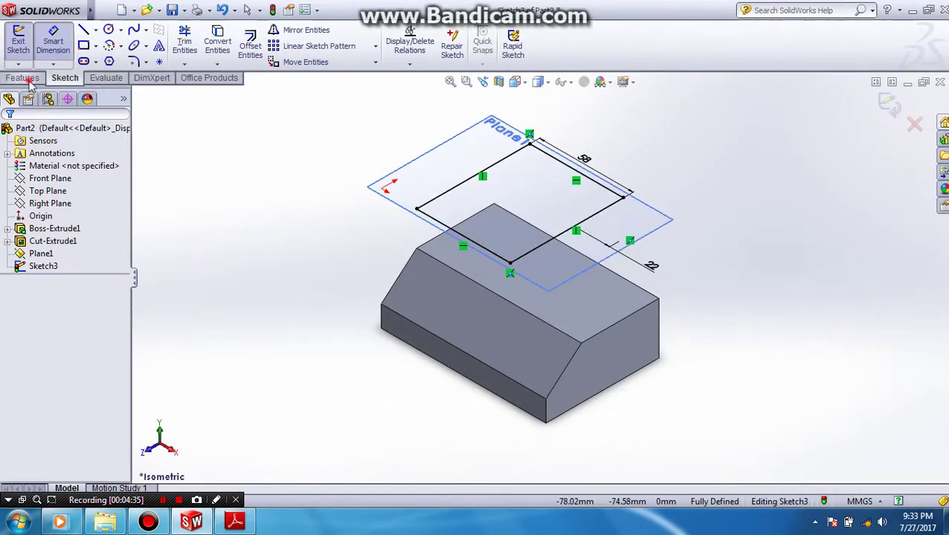
# Step: Extrude the Plane1 rectangle Blind 75 mm to add Boss-Extrude2
pyautogui.click(22, 78)
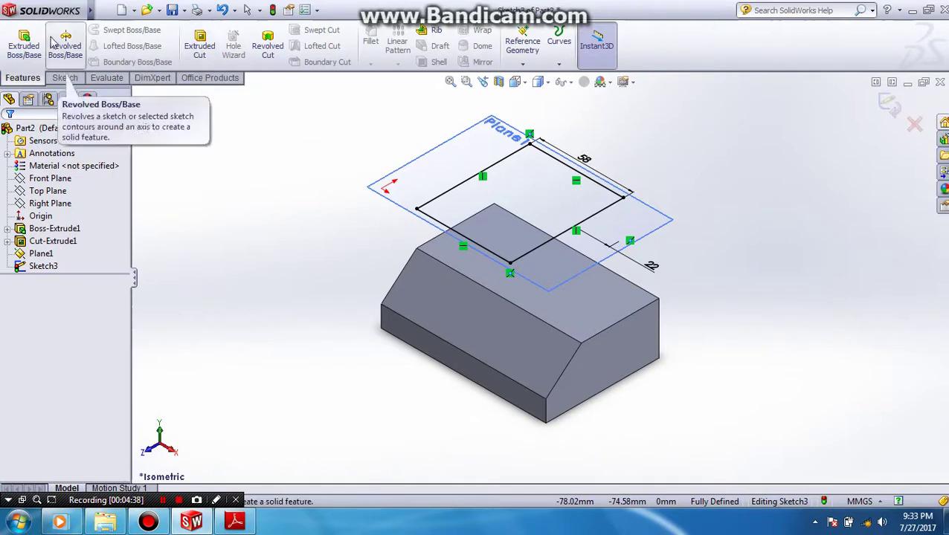
pyautogui.click(26, 43)
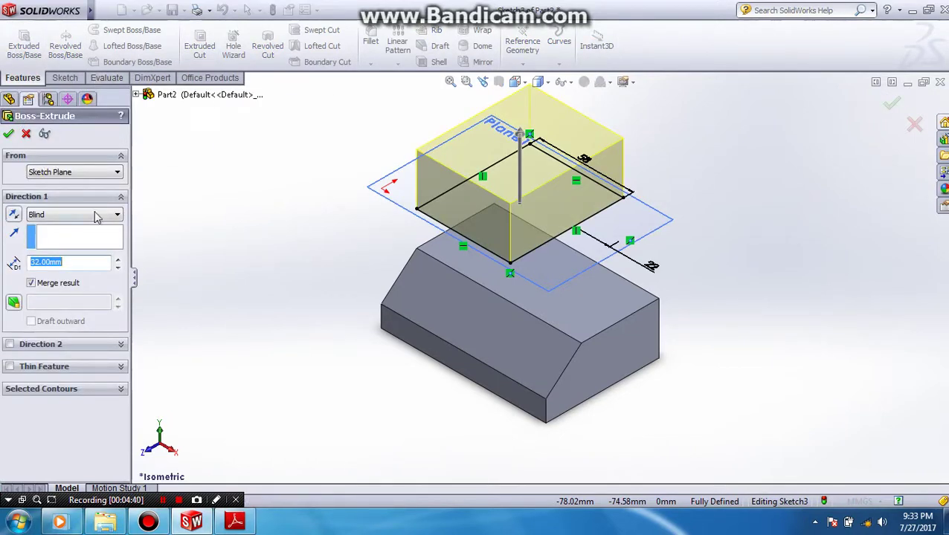
pyautogui.click(93, 215)
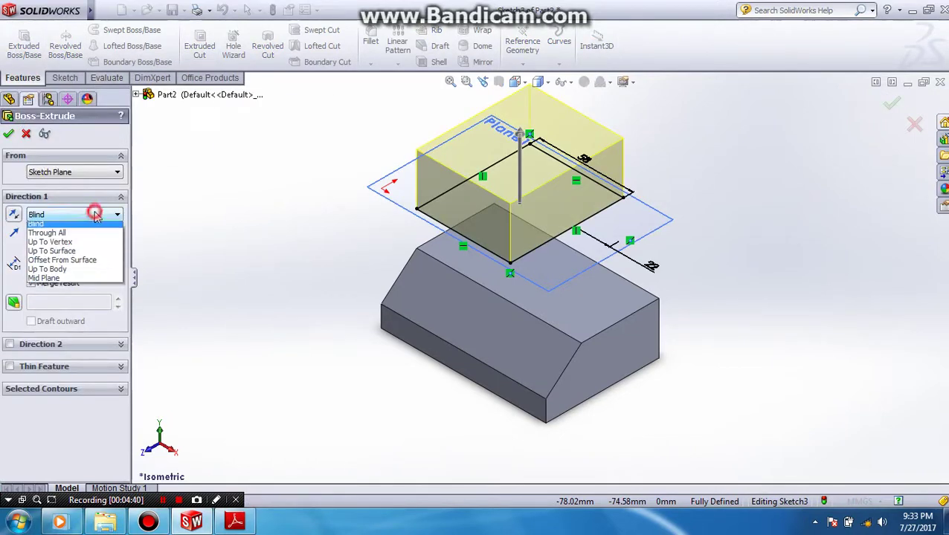
pyautogui.click(71, 255)
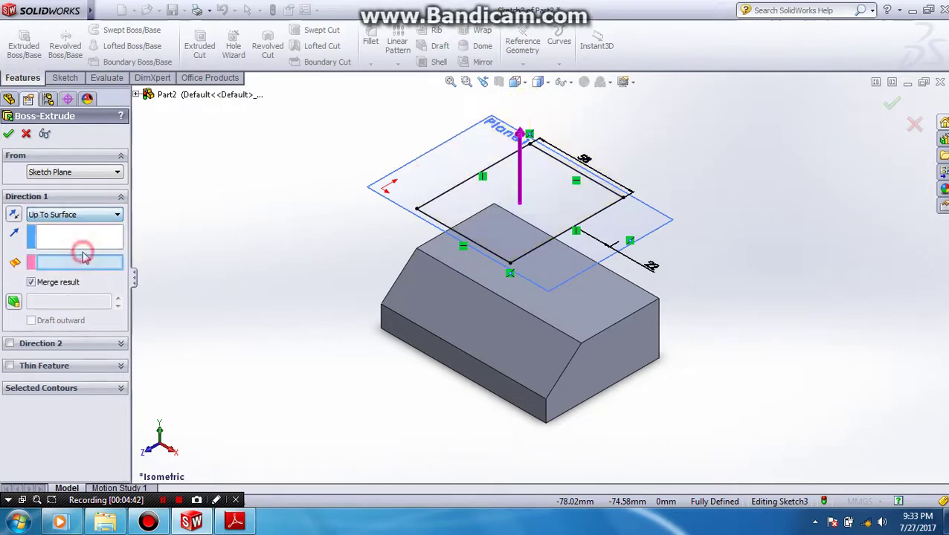
pyautogui.click(441, 314)
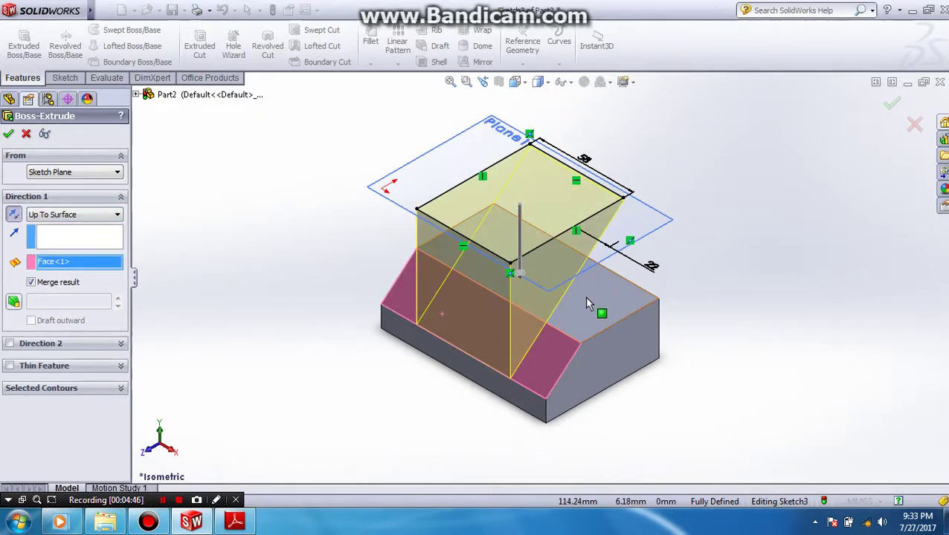
pyautogui.click(101, 214)
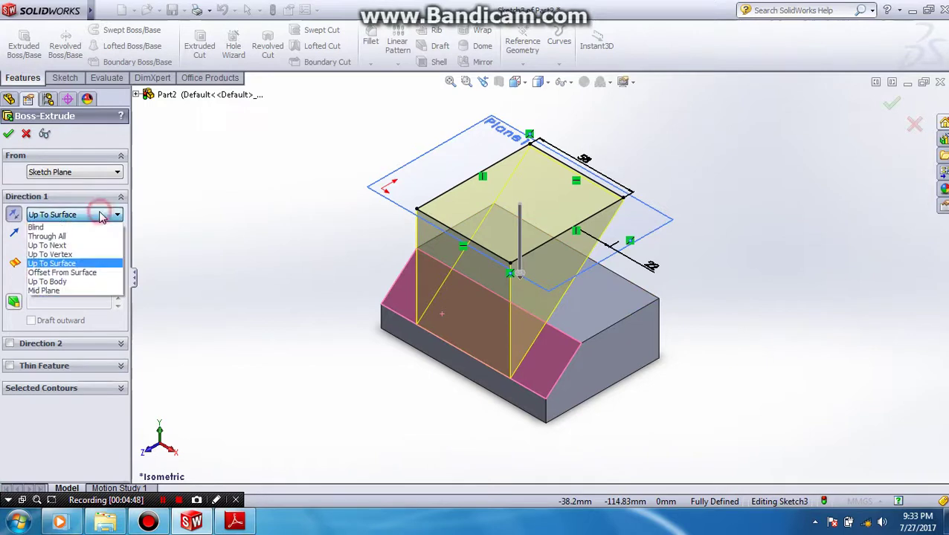
pyautogui.click(96, 227)
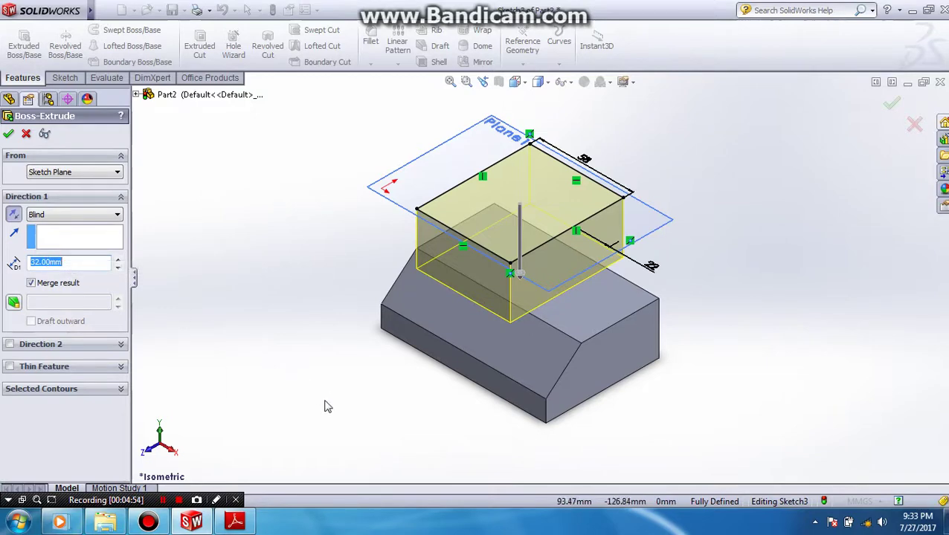
pyautogui.click(235, 522)
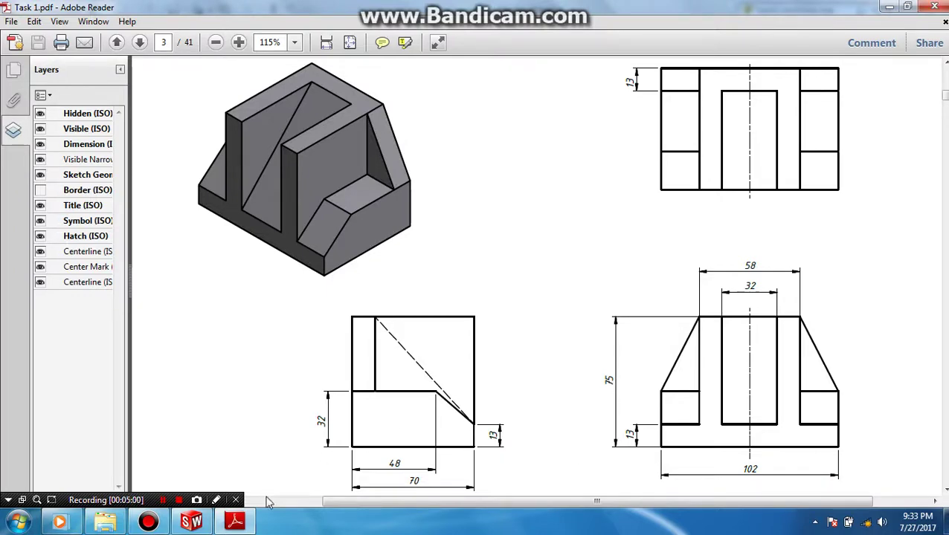
pyautogui.click(192, 522)
pyautogui.doubleClick(74, 262)
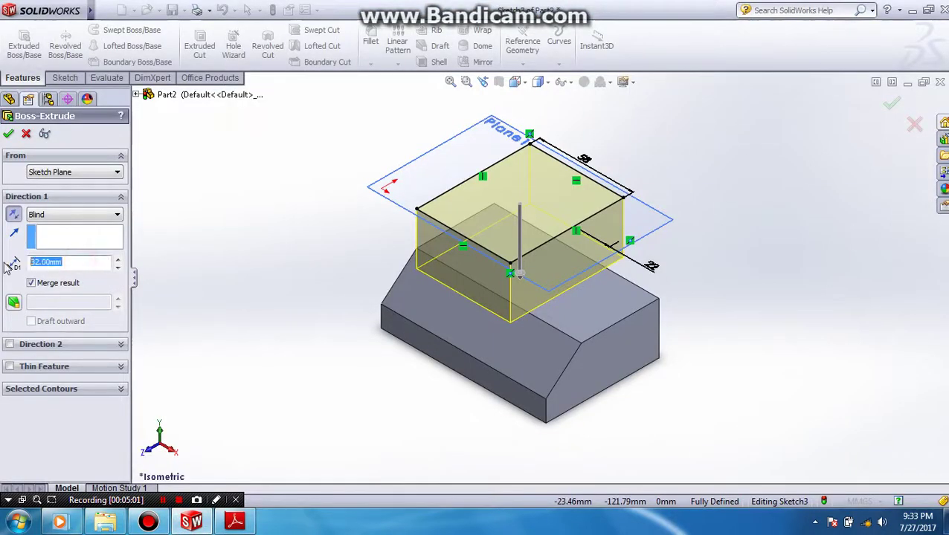
pyautogui.write('75')
pyautogui.click(234, 226)
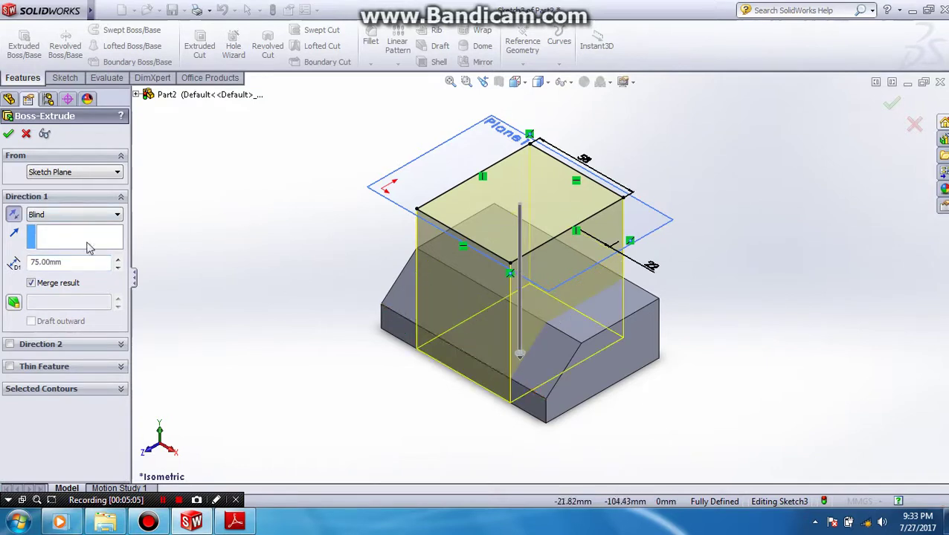
pyautogui.click(9, 134)
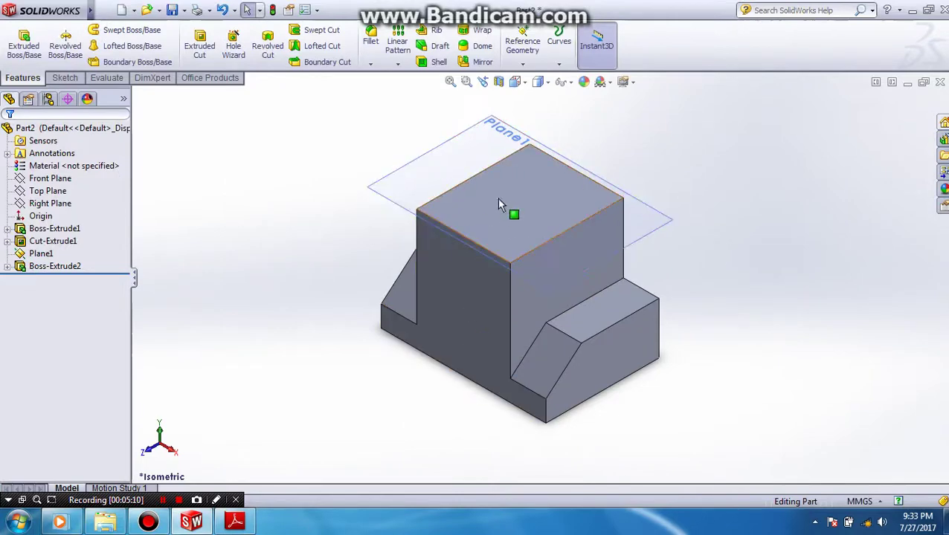
# Step: Create Plane2 on the central block's side face, flipped inward with a 29 mm offset
pyautogui.click(235, 522)
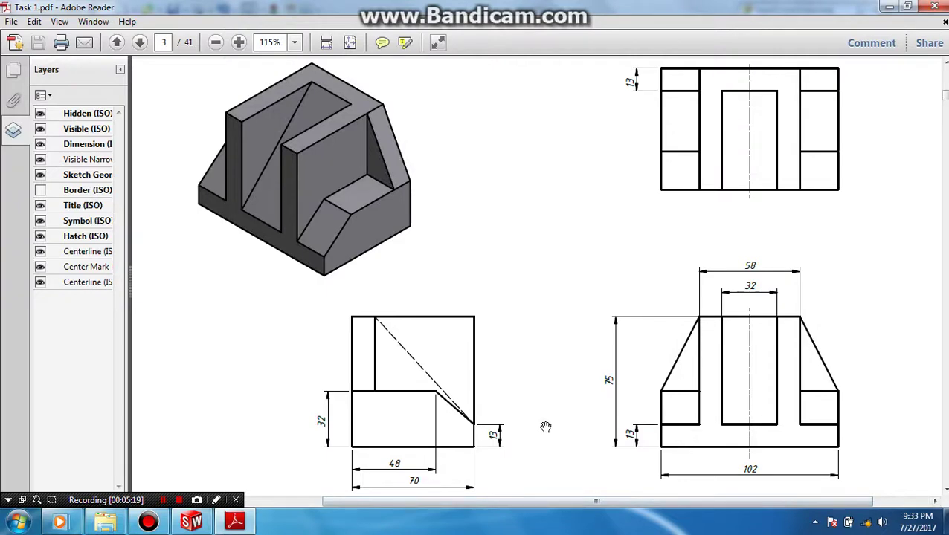
pyautogui.click(192, 522)
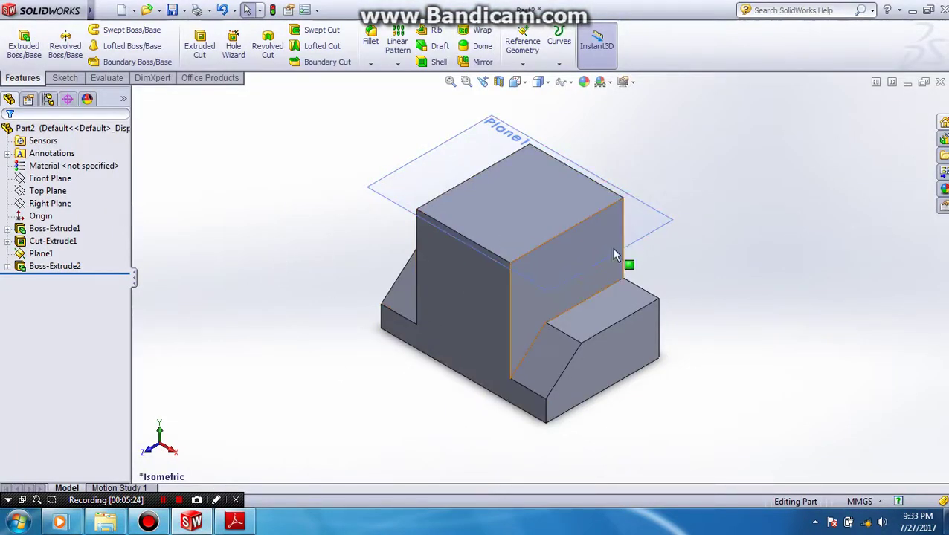
pyautogui.click(593, 272)
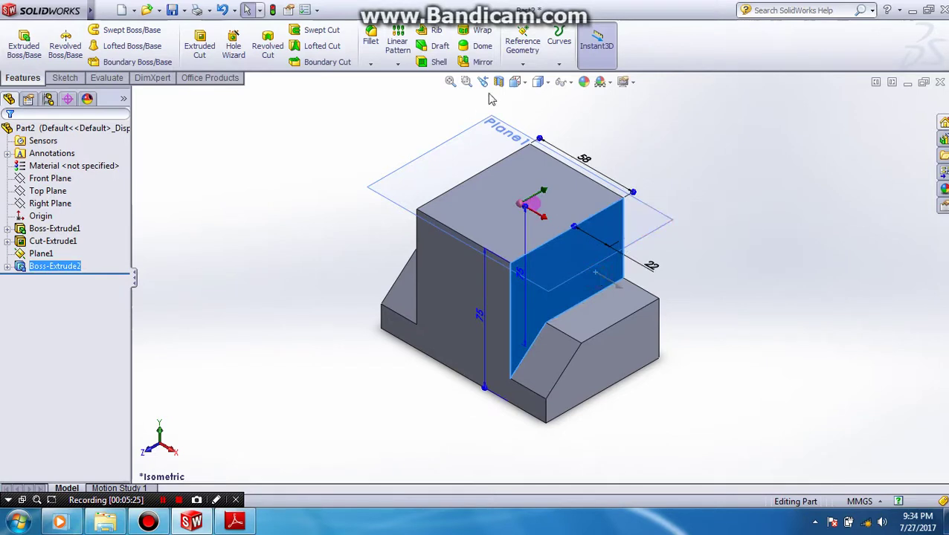
pyautogui.click(524, 44)
pyautogui.click(535, 79)
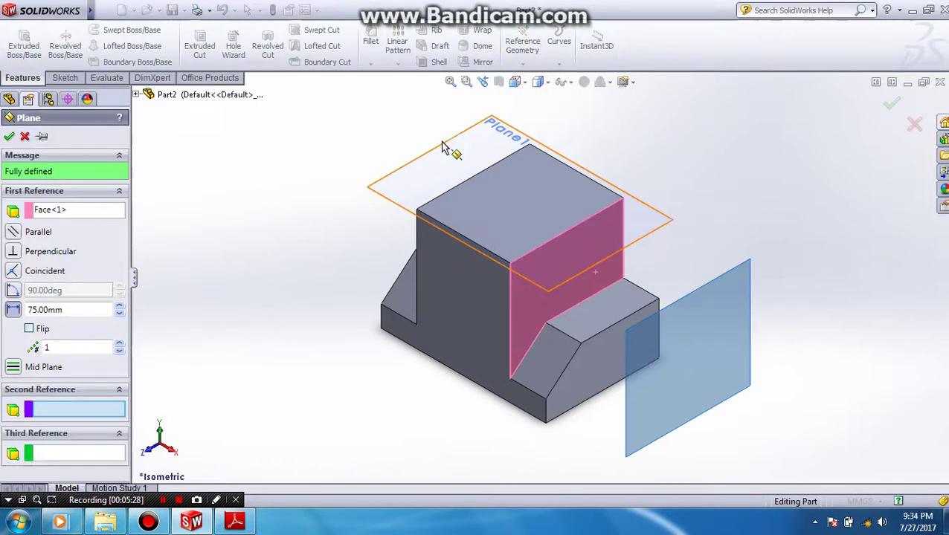
pyautogui.click(29, 329)
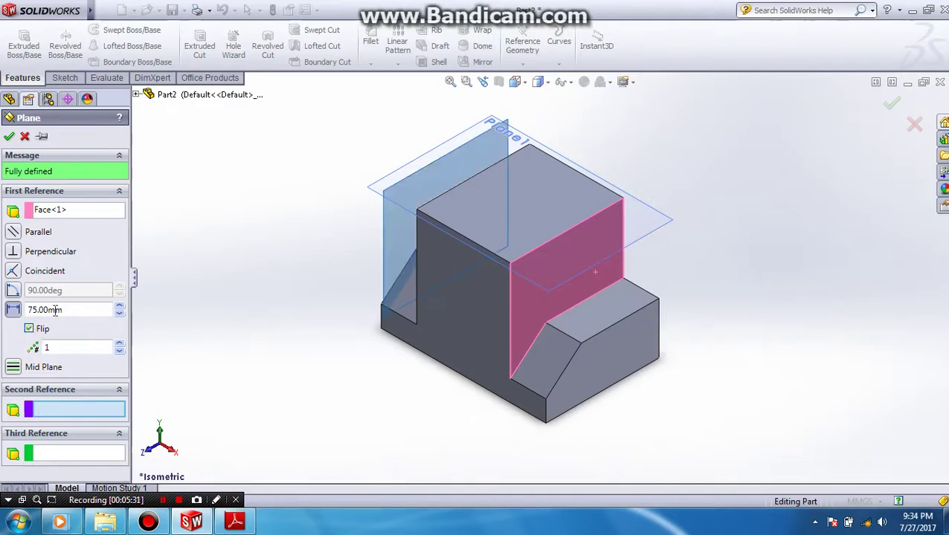
pyautogui.click(235, 522)
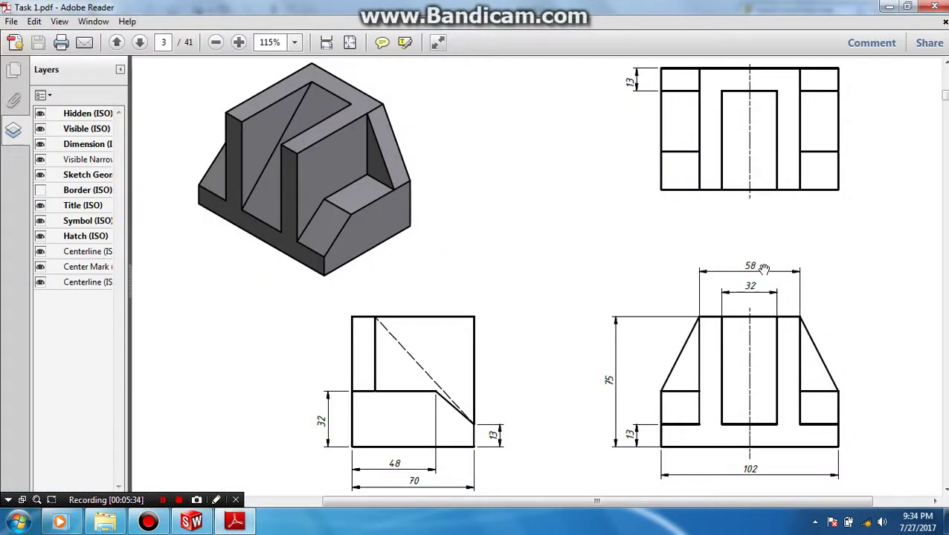
pyautogui.click(195, 523)
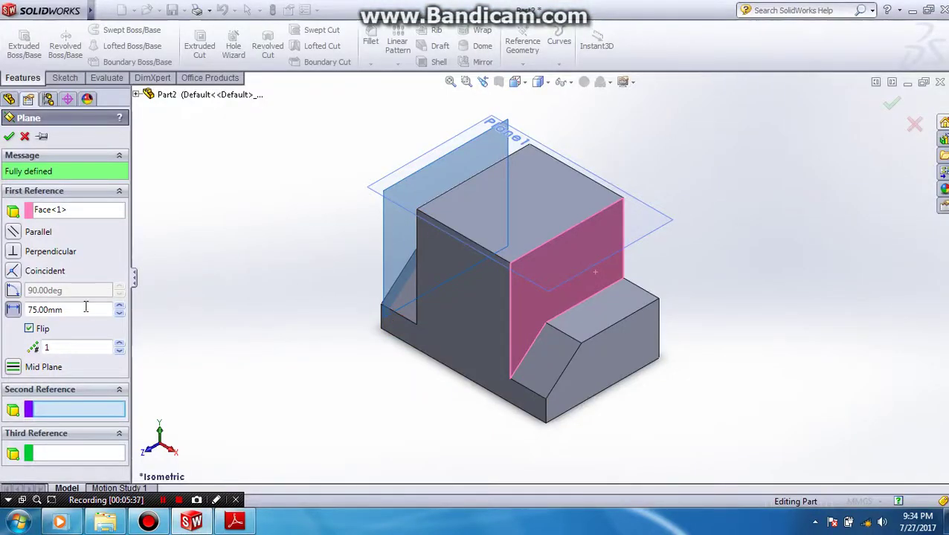
pyautogui.moveTo(86, 309); pyautogui.dragTo(4, 309)
pyautogui.write('29')
pyautogui.click(73, 347)
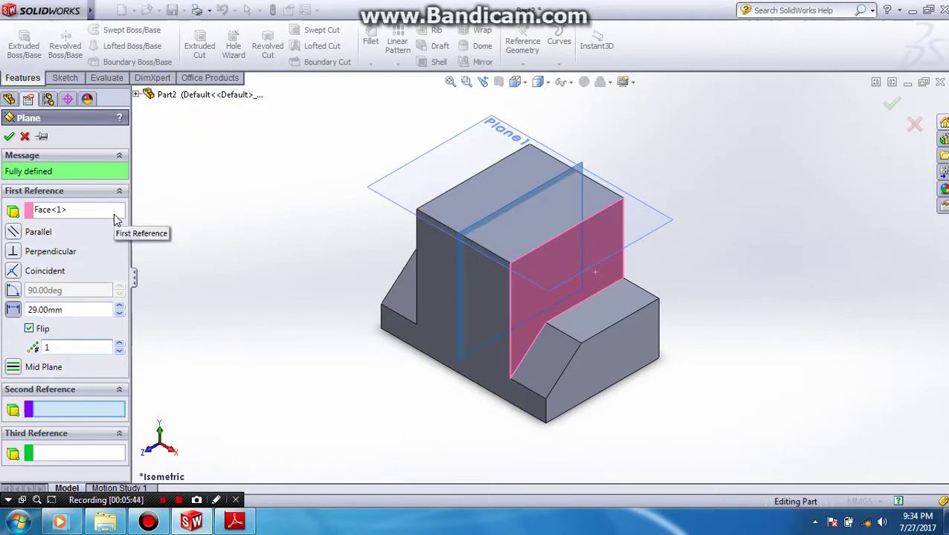
pyautogui.click(9, 136)
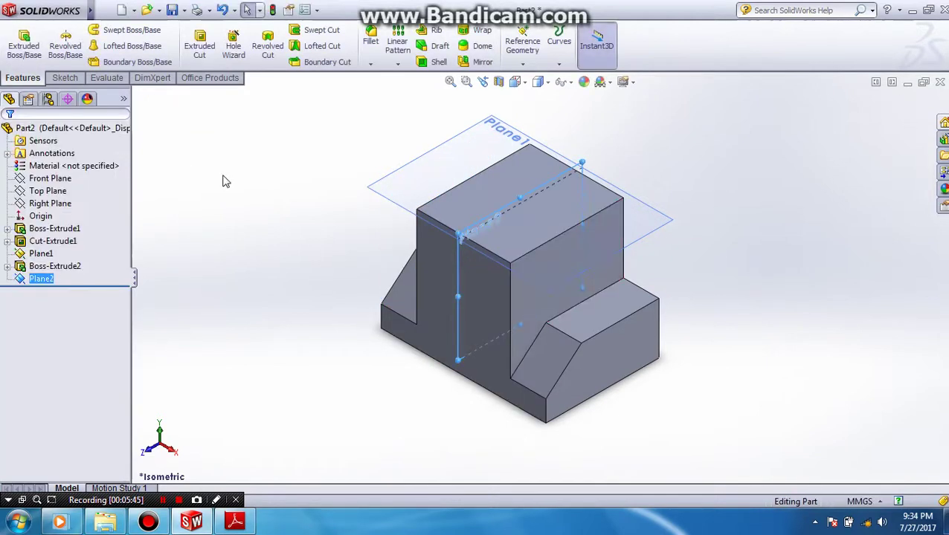
# Step: Sketch a closed triangle on Plane2, viewed face-on, with diagonal, vertical and top lines
pyautogui.rightClick(40, 280)
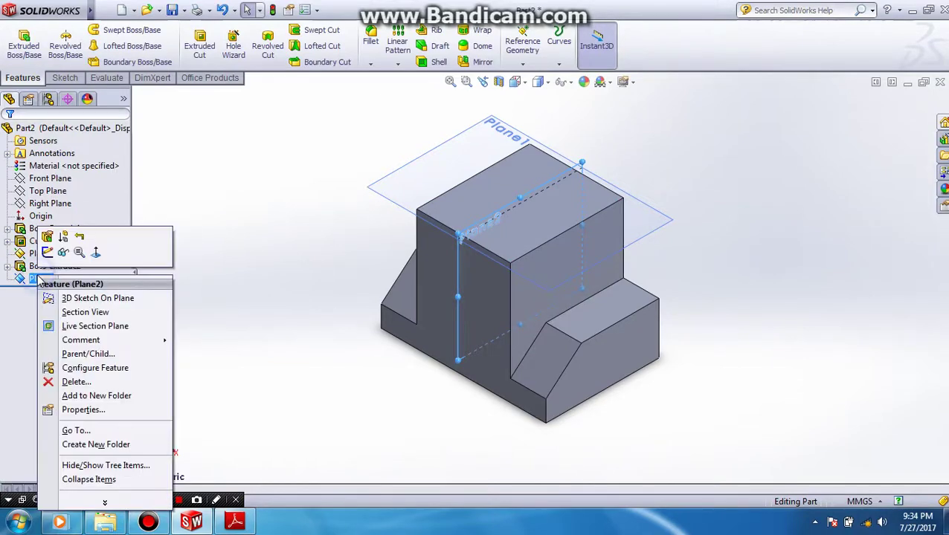
pyautogui.click(100, 254)
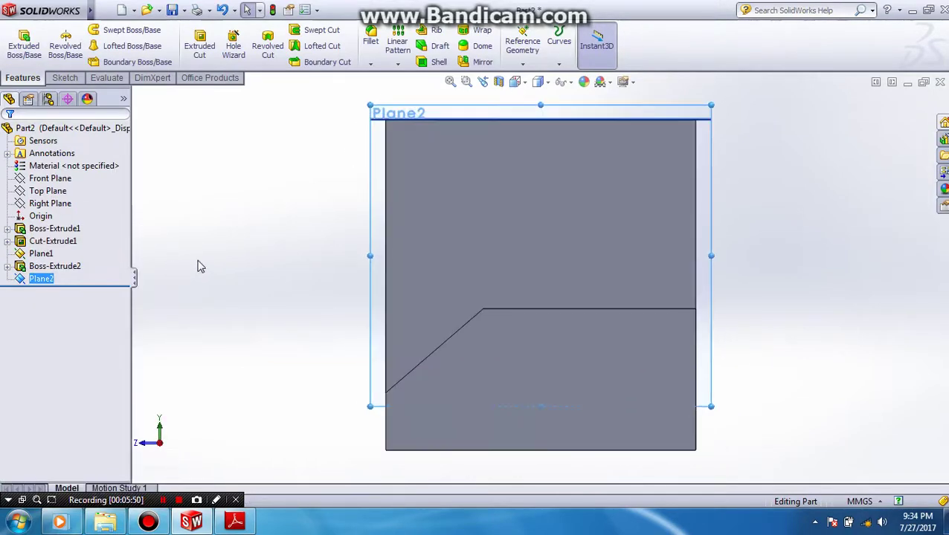
pyautogui.click(66, 79)
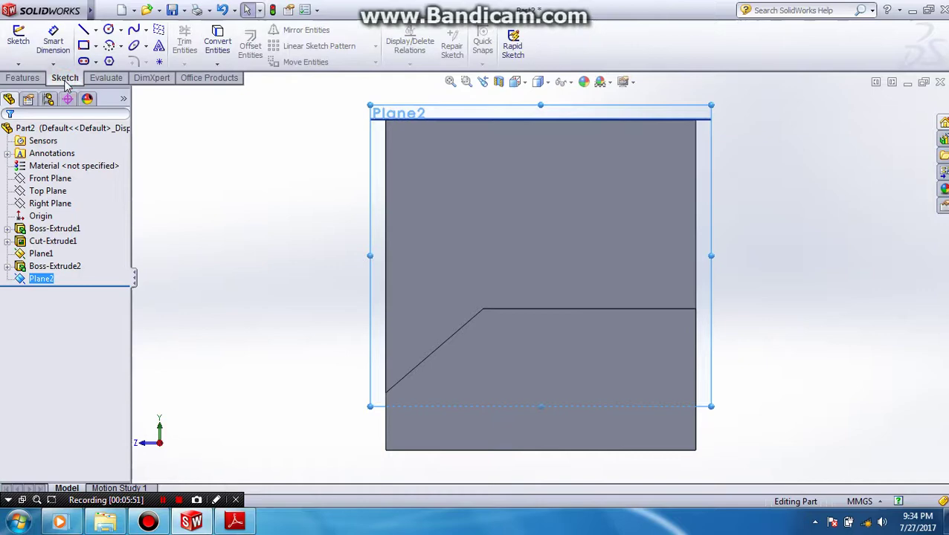
pyautogui.click(84, 30)
pyautogui.click(639, 121)
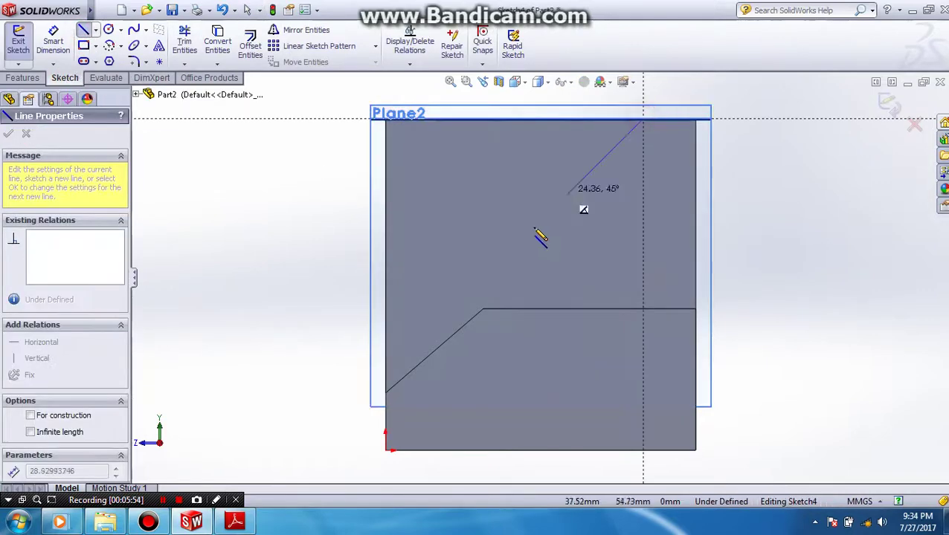
pyautogui.click(386, 389)
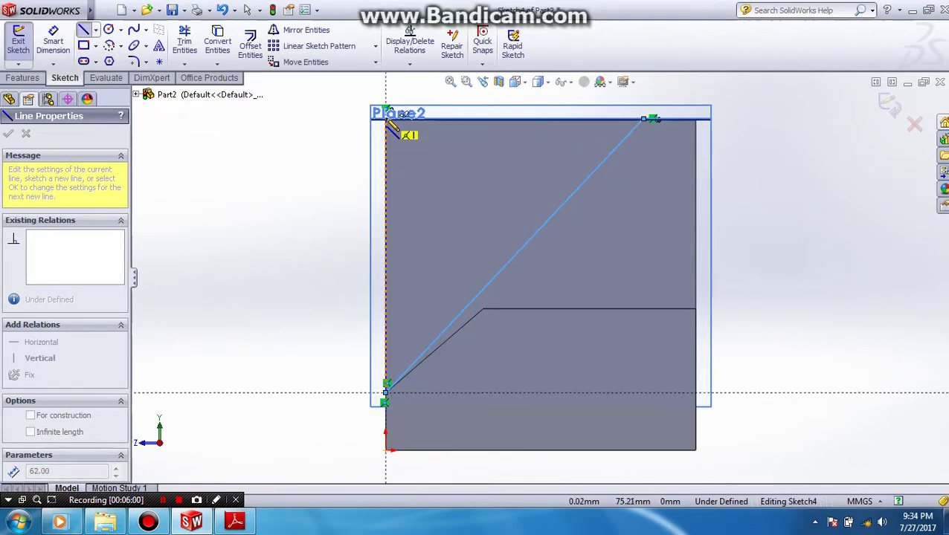
pyautogui.click(386, 118)
pyautogui.click(652, 119)
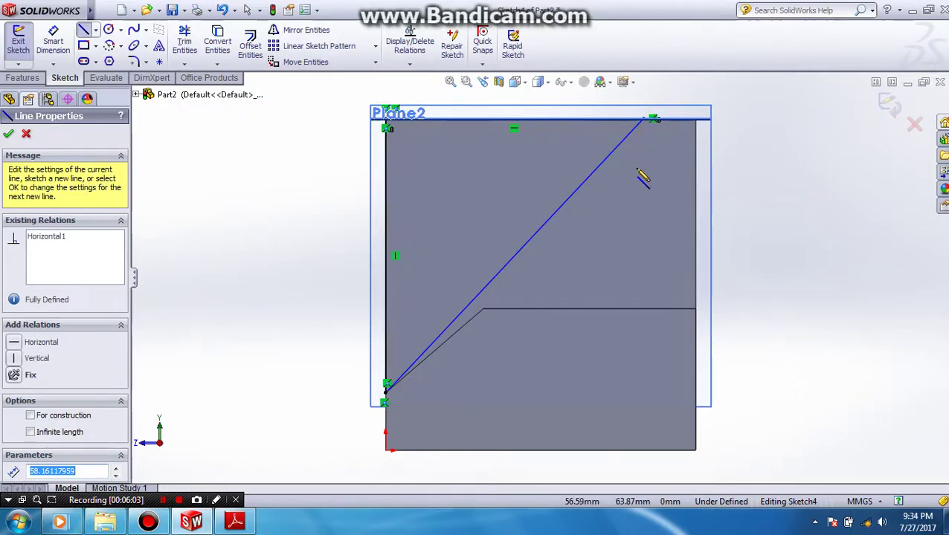
# Step: Dimension the triangle's top corner 13 mm from the part's right edge to fully define it
pyautogui.click(235, 522)
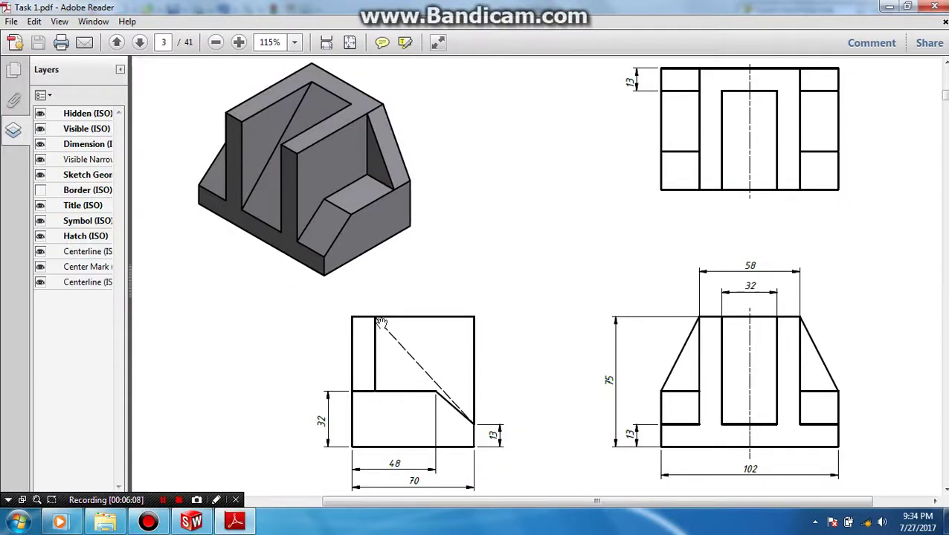
pyautogui.click(192, 522)
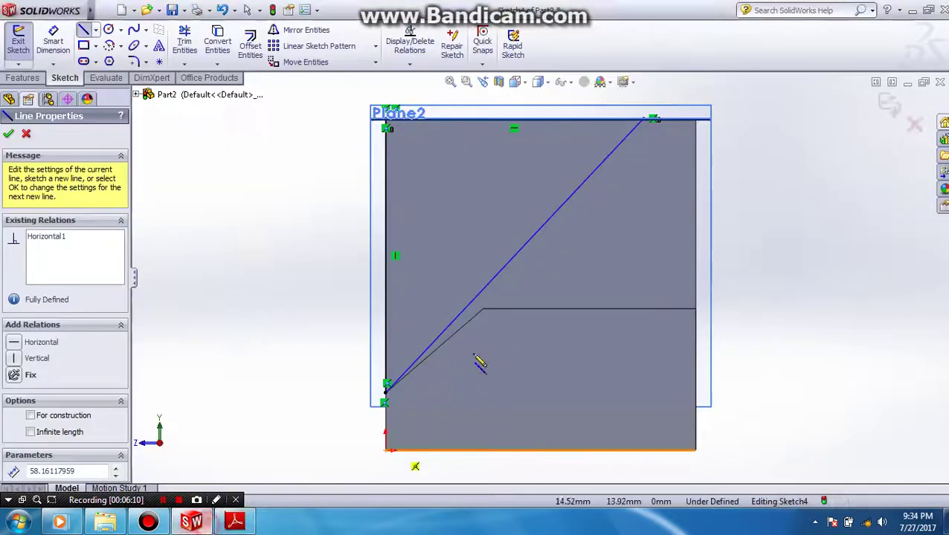
pyautogui.click(53, 41)
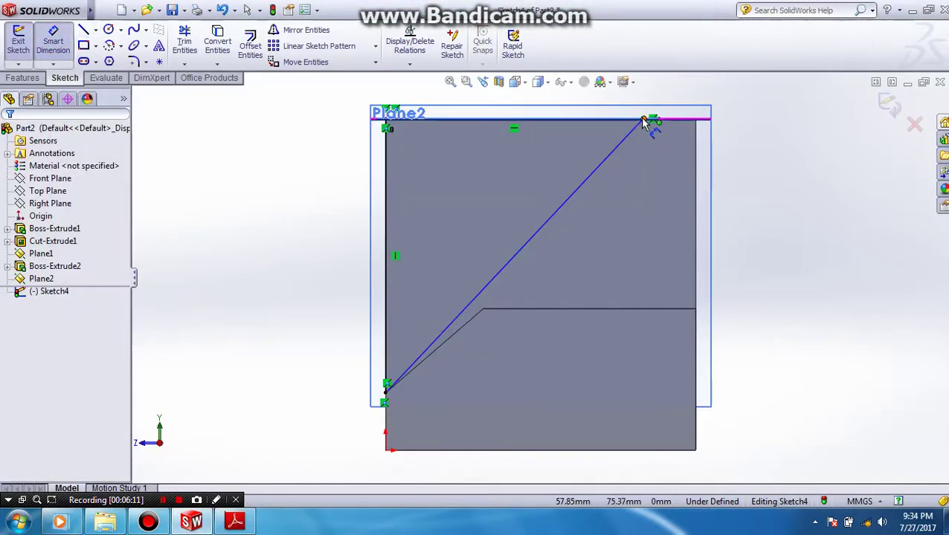
pyautogui.click(651, 119)
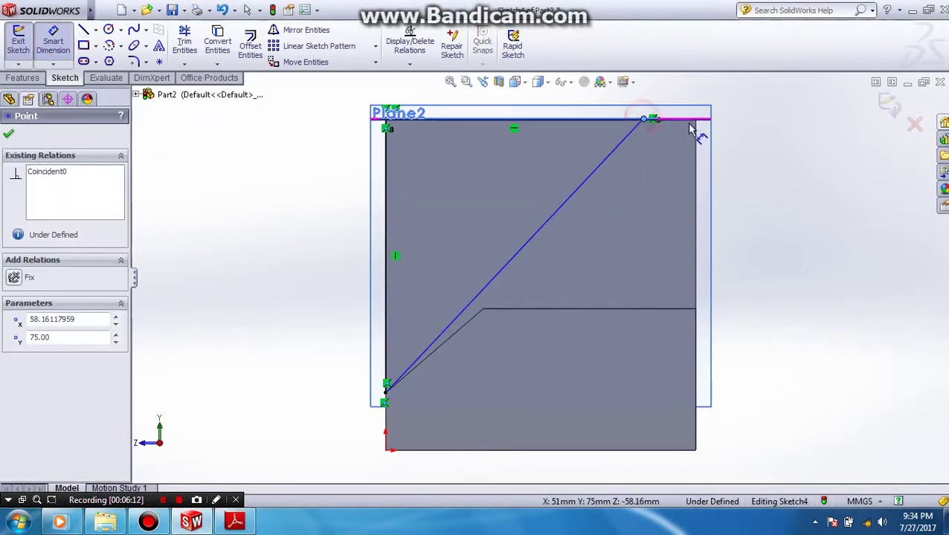
pyautogui.click(699, 164)
pyautogui.click(784, 139)
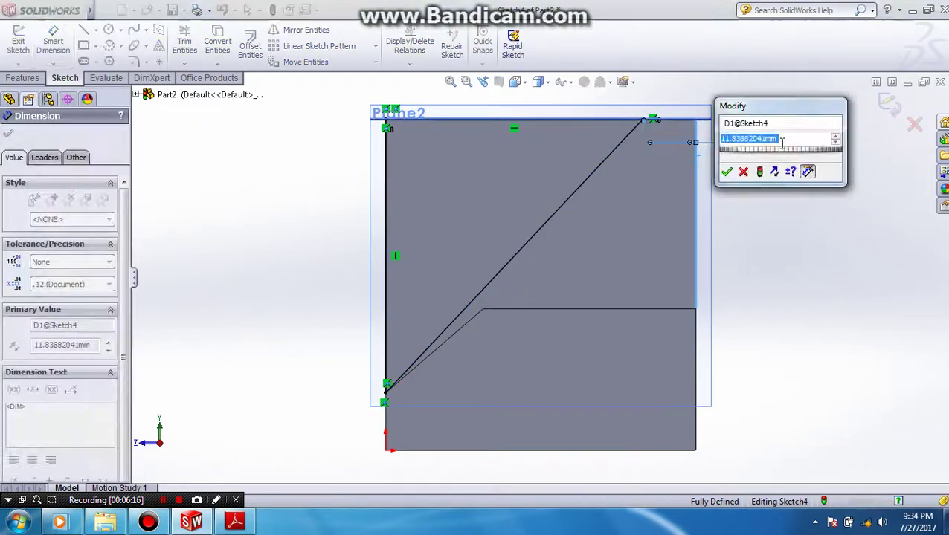
pyautogui.write('13')
pyautogui.click(726, 172)
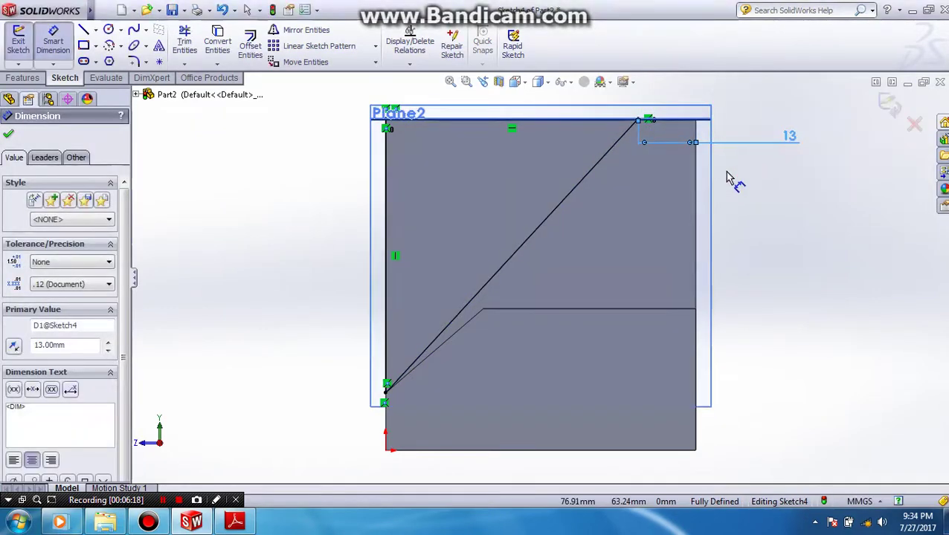
pyautogui.click(386, 392)
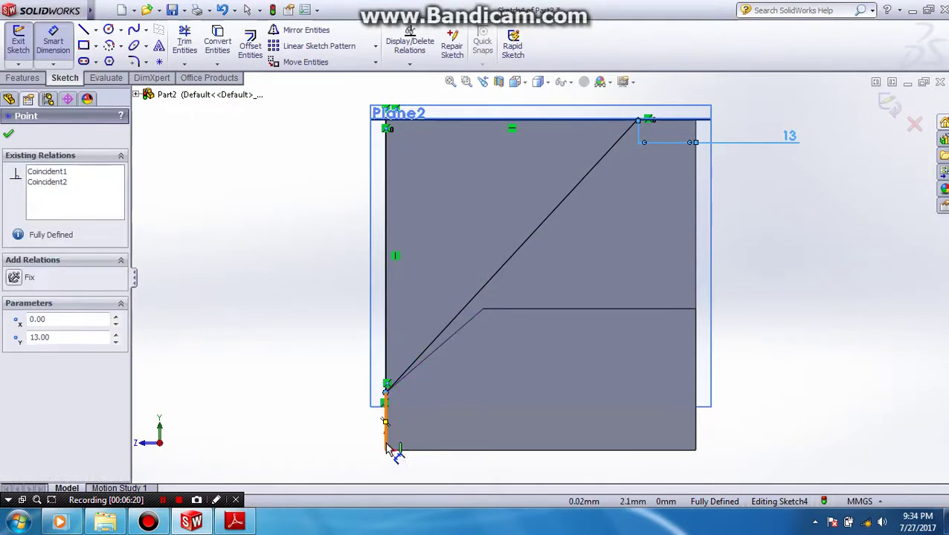
pyautogui.click(386, 451)
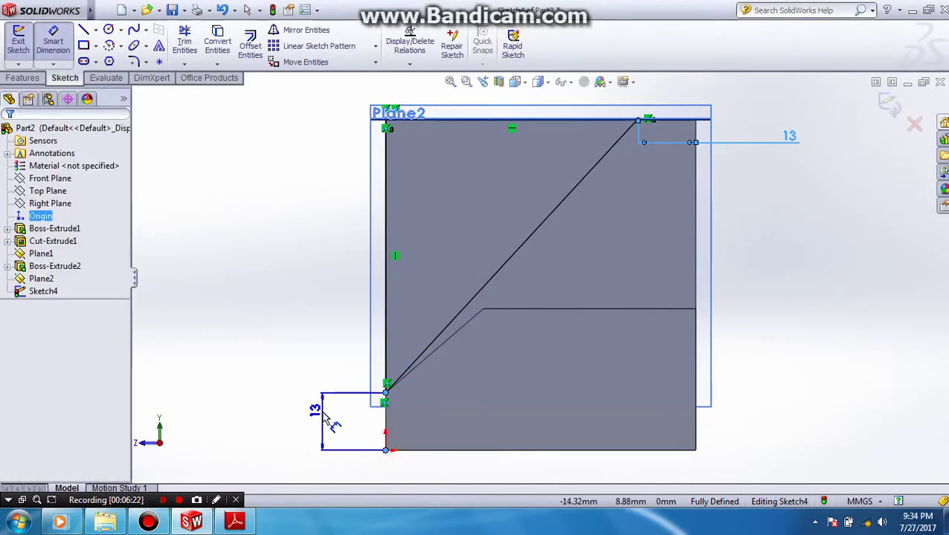
pyautogui.press('Escape')
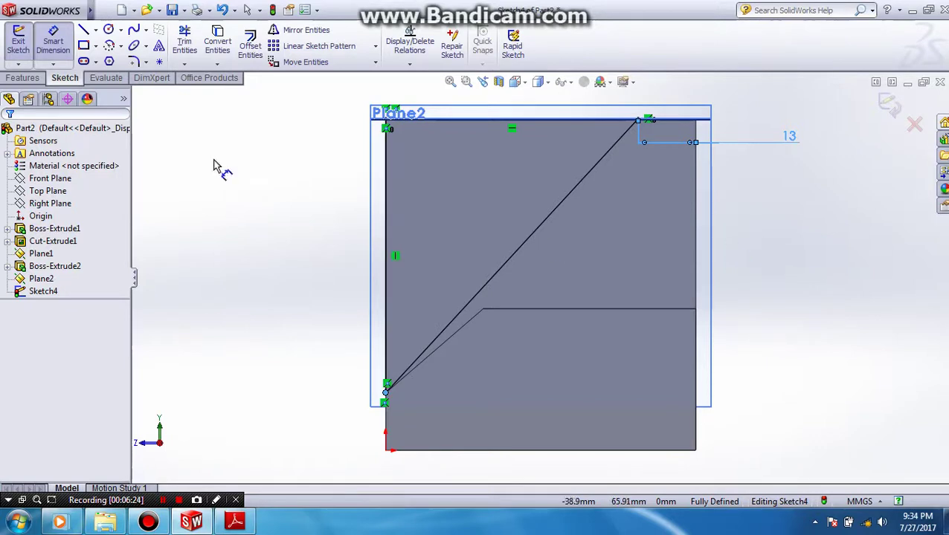
pyautogui.click(21, 78)
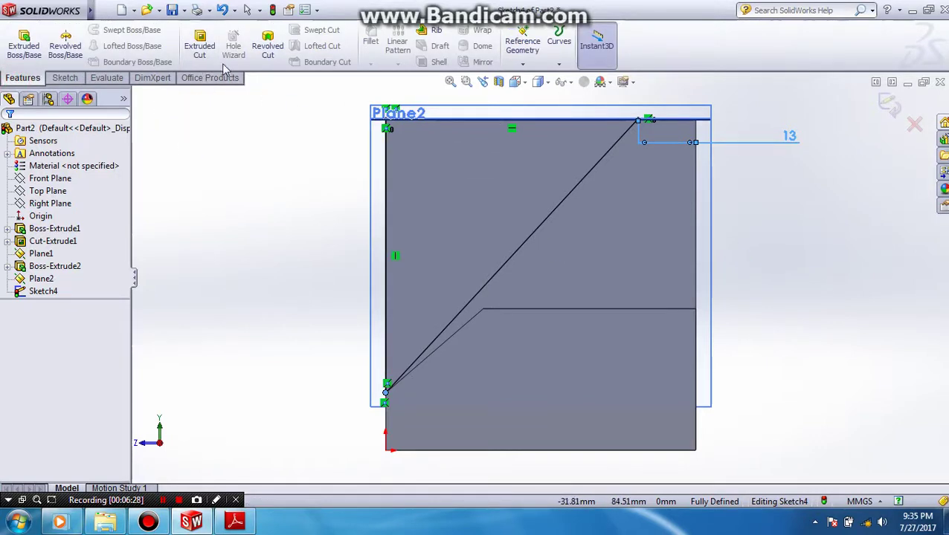
# Step: Extrude-cut the triangle sketch Mid Plane 32 mm, then compare the slot with the drawing
pyautogui.click(199, 46)
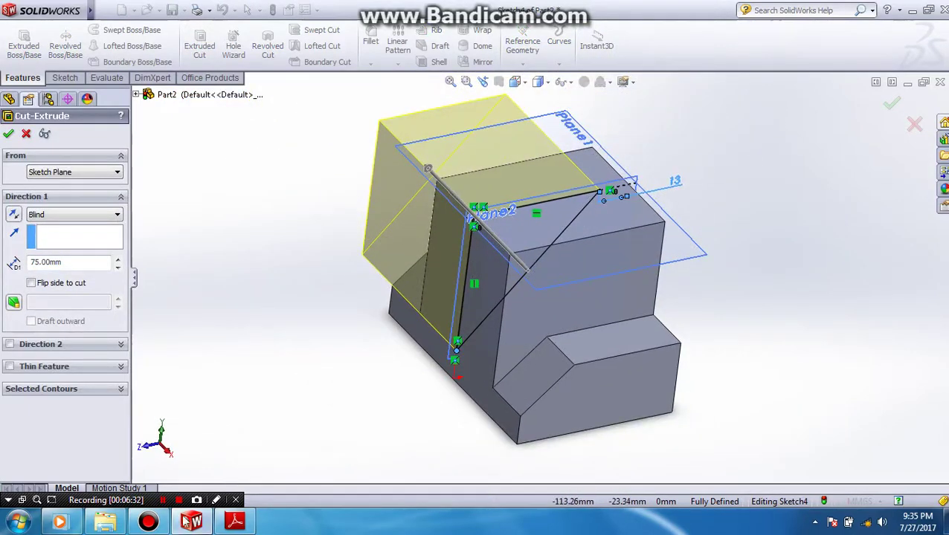
pyautogui.click(235, 522)
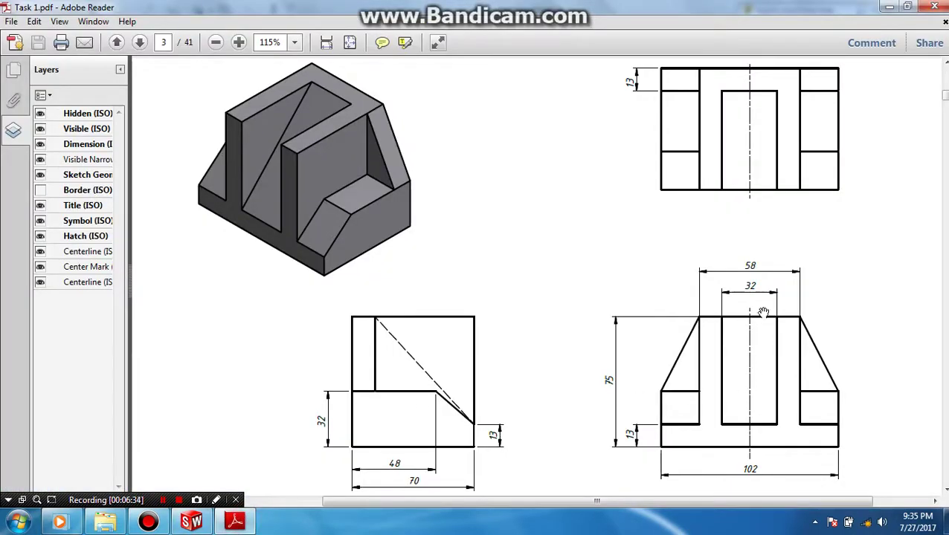
pyautogui.click(192, 522)
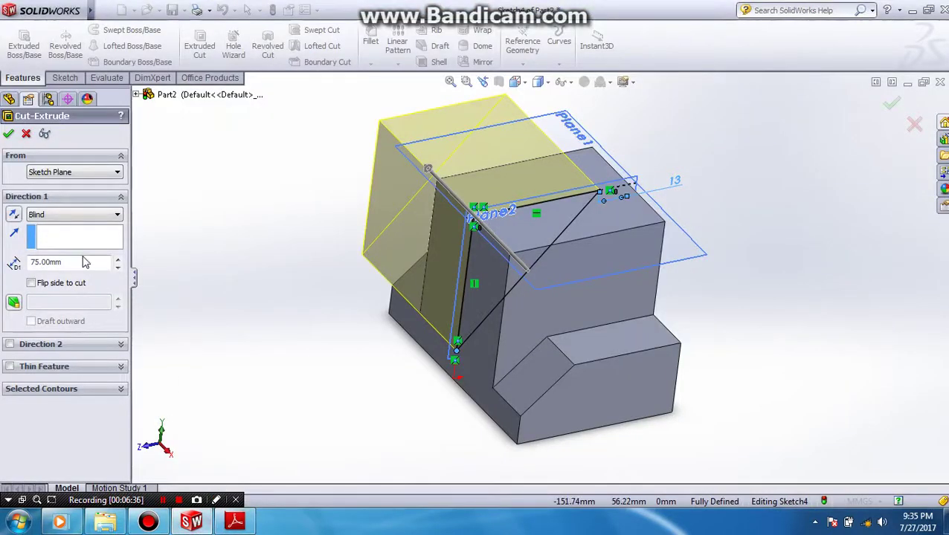
pyautogui.moveTo(57, 266); pyautogui.dragTo(23, 269)
pyautogui.write('32')
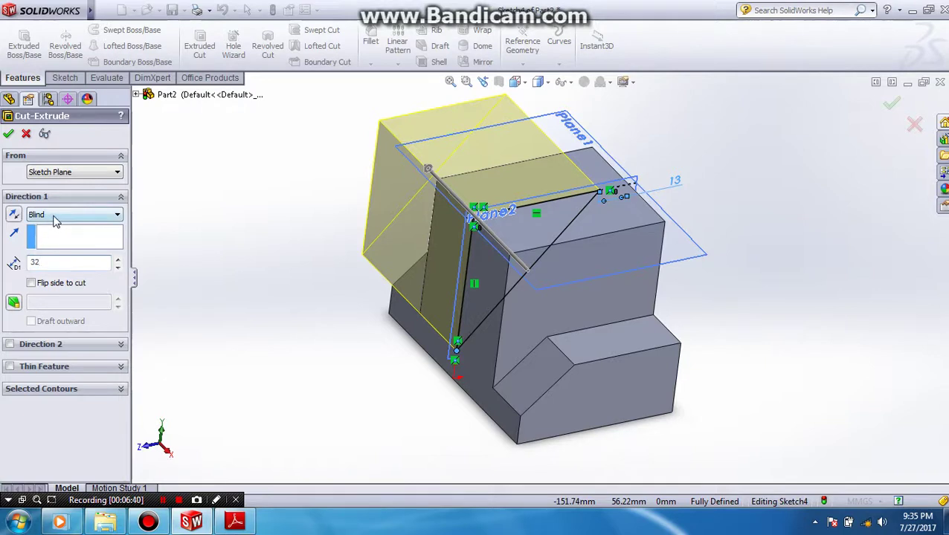
pyautogui.click(55, 216)
pyautogui.click(56, 297)
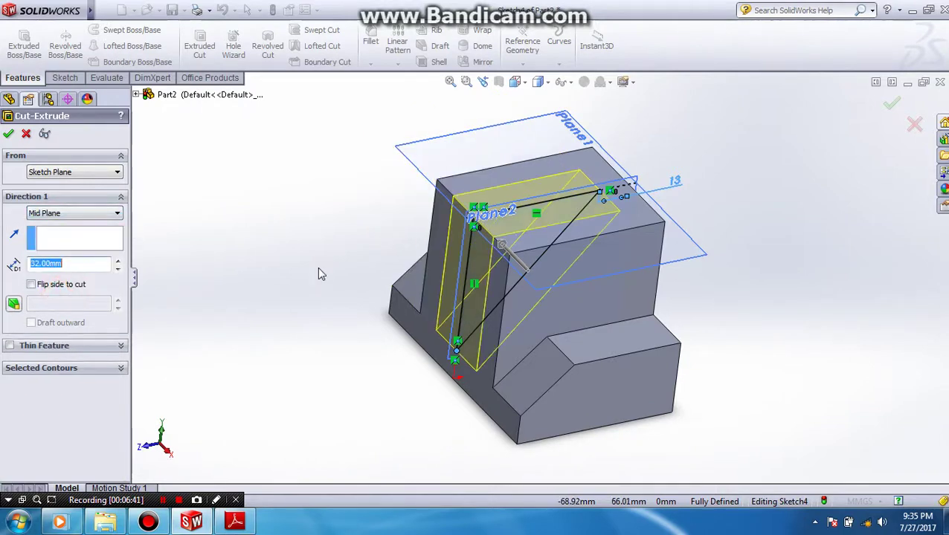
pyautogui.click(8, 135)
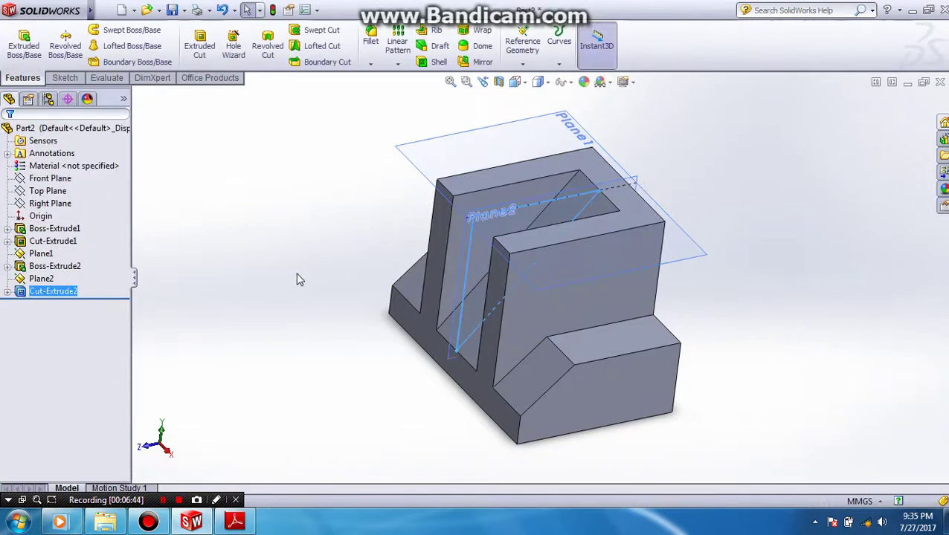
pyautogui.moveTo(299, 298)
pyautogui.mouseDown(button='middle')
pyautogui.moveTo(560, 343)
pyautogui.moveTo(490, 277)
pyautogui.mouseUp(button='middle')
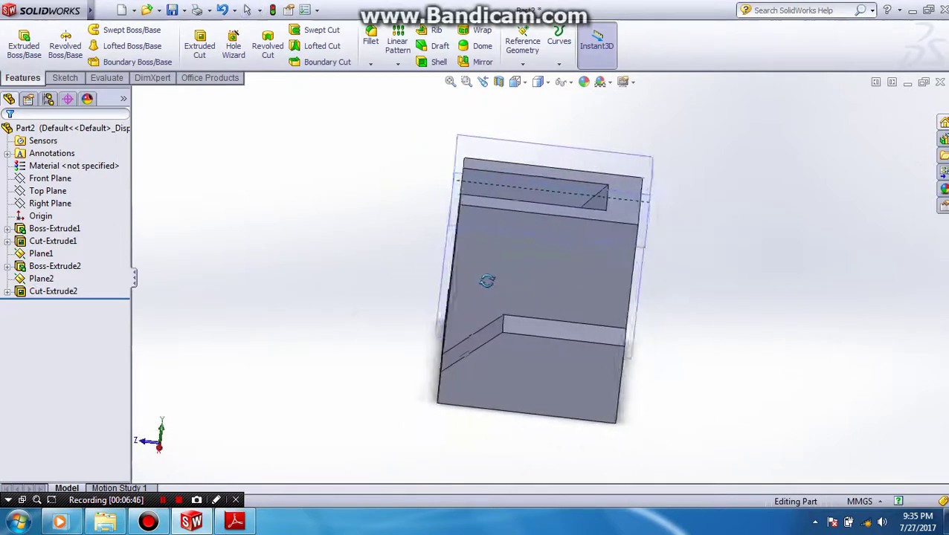
pyautogui.click(235, 522)
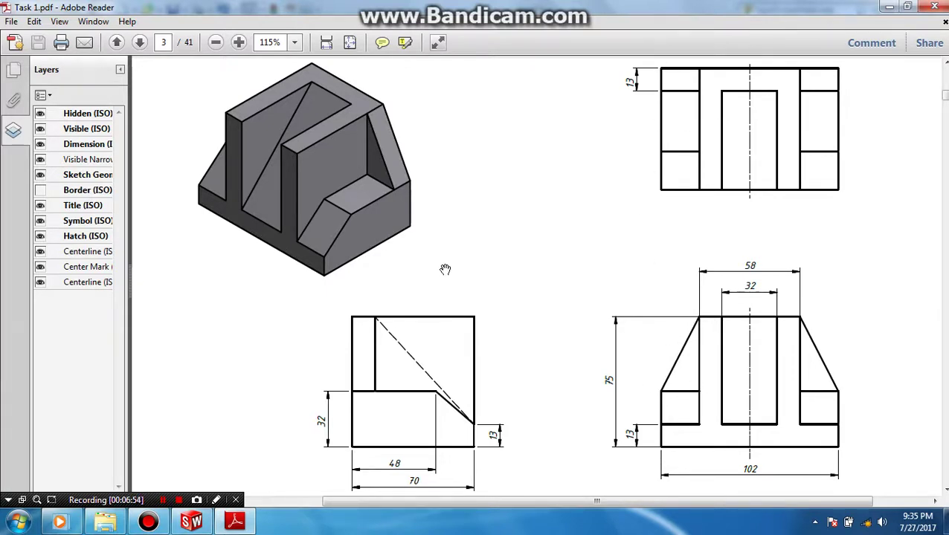
# Step: Sketch the left triangular rib outline on the part's side face, beside the upright block
pyautogui.click(192, 522)
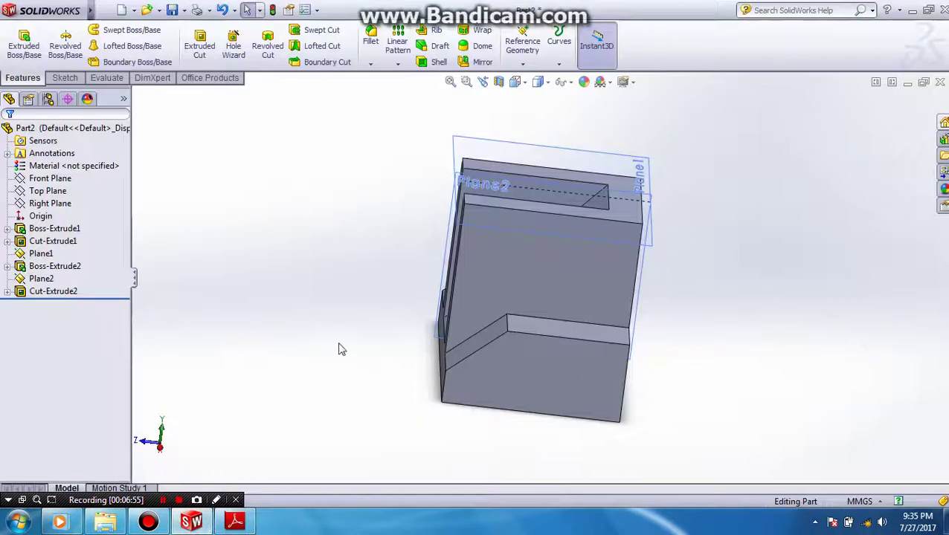
pyautogui.moveTo(637, 328); pyautogui.dragTo(591, 323, button='middle')
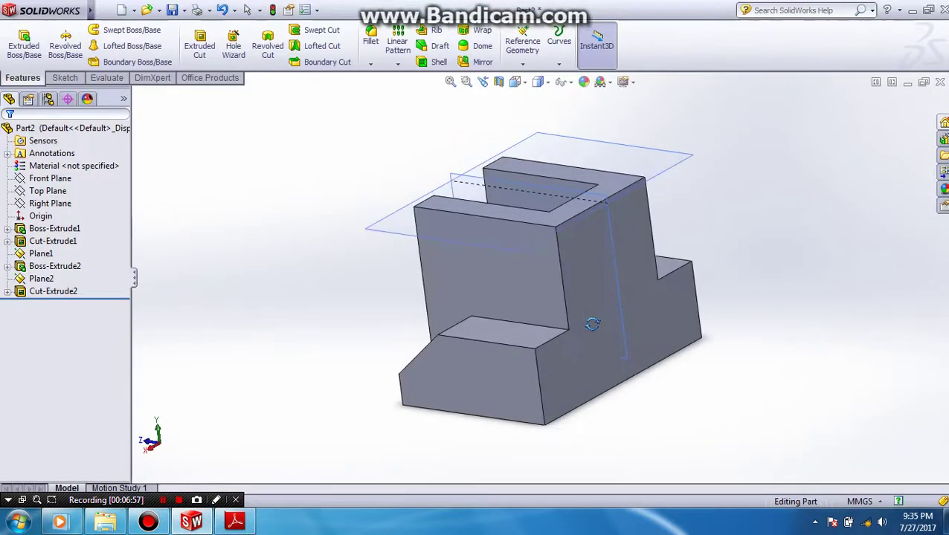
pyautogui.click(602, 254)
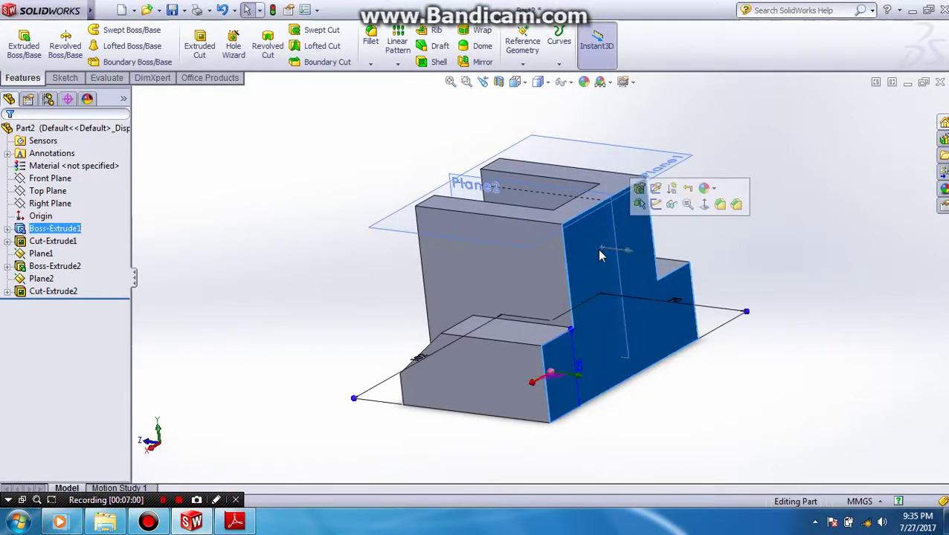
pyautogui.click(704, 204)
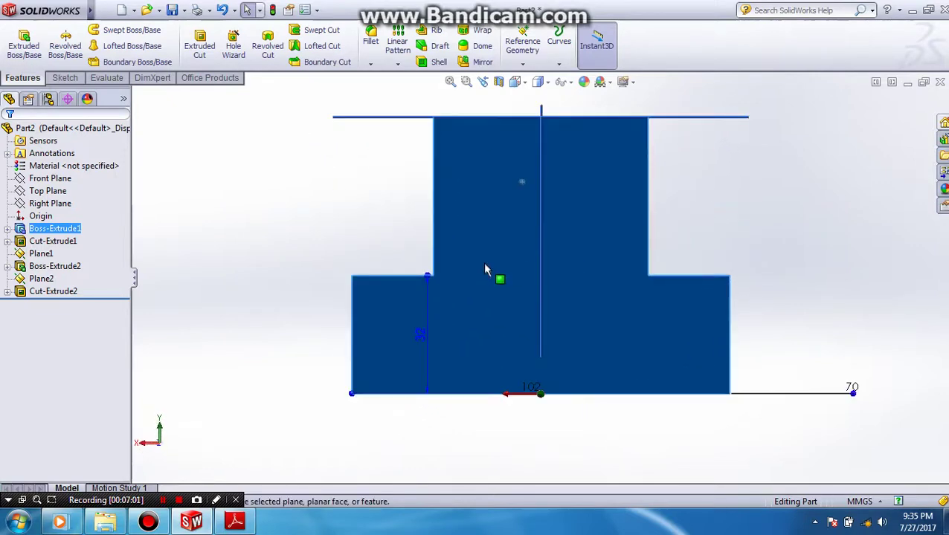
pyautogui.click(65, 78)
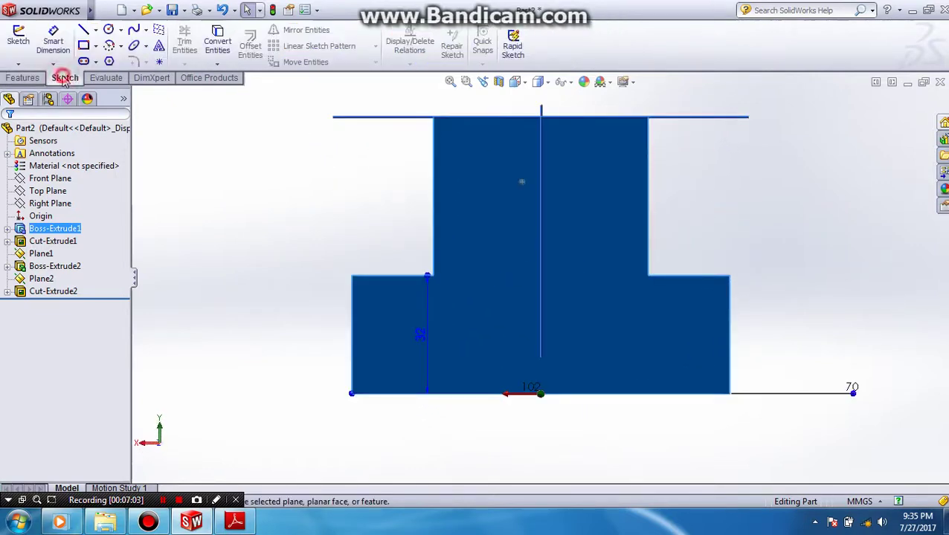
pyautogui.click(86, 29)
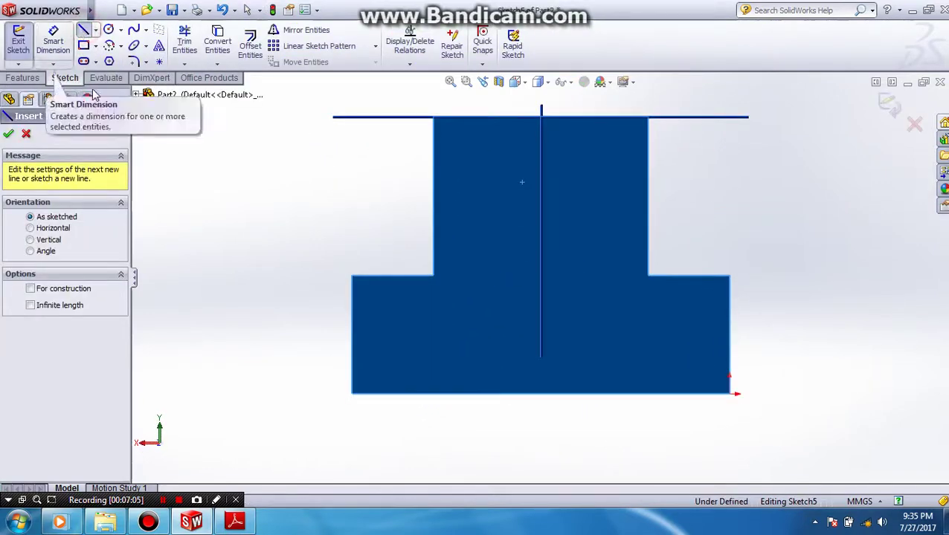
pyautogui.click(432, 118)
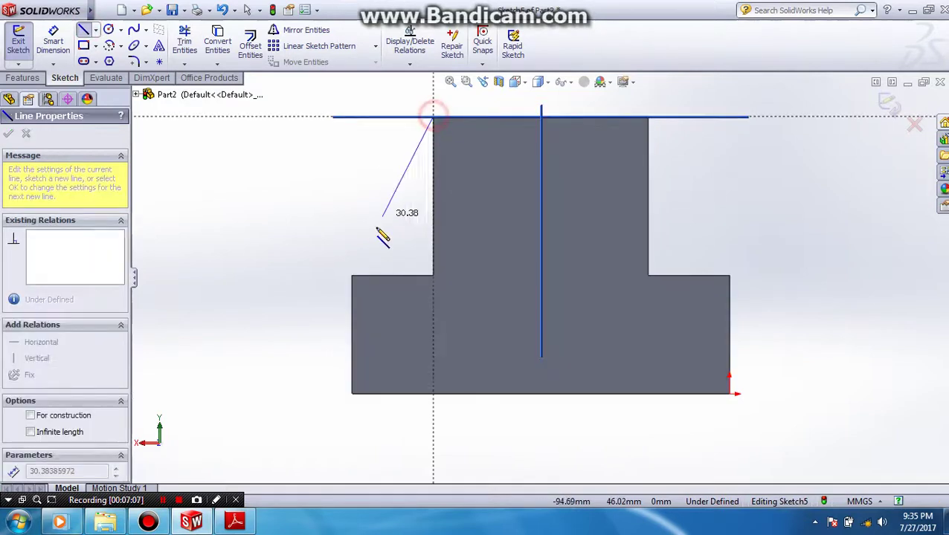
pyautogui.click(352, 275)
pyautogui.click(433, 276)
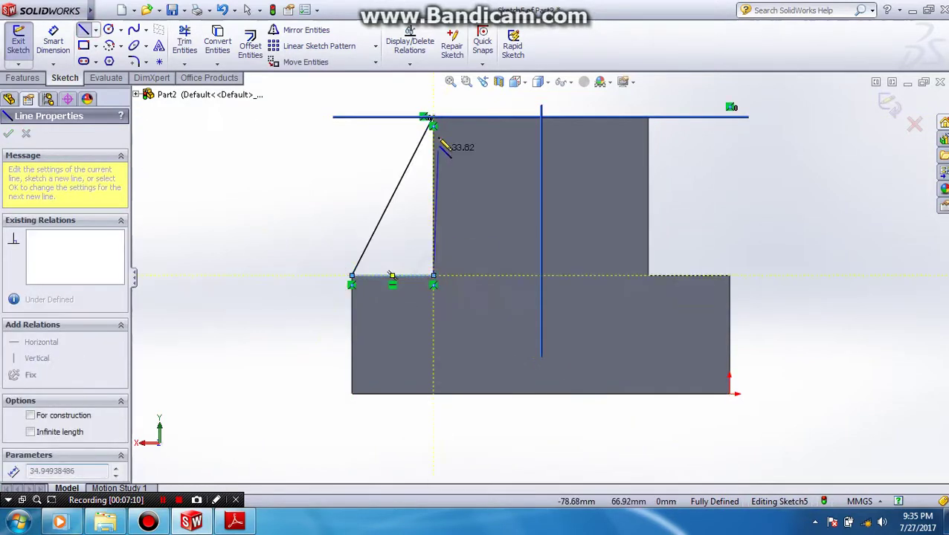
pyautogui.click(433, 119)
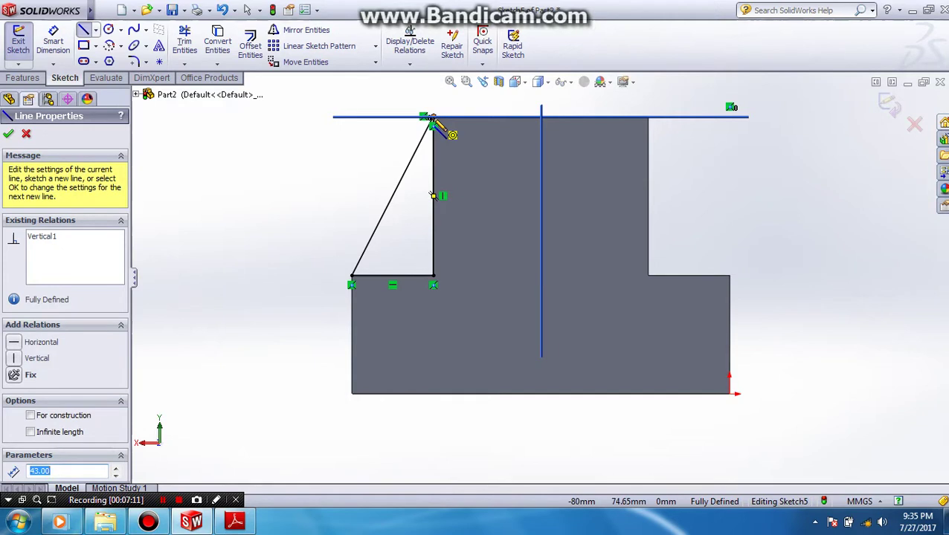
pyautogui.press('Escape')
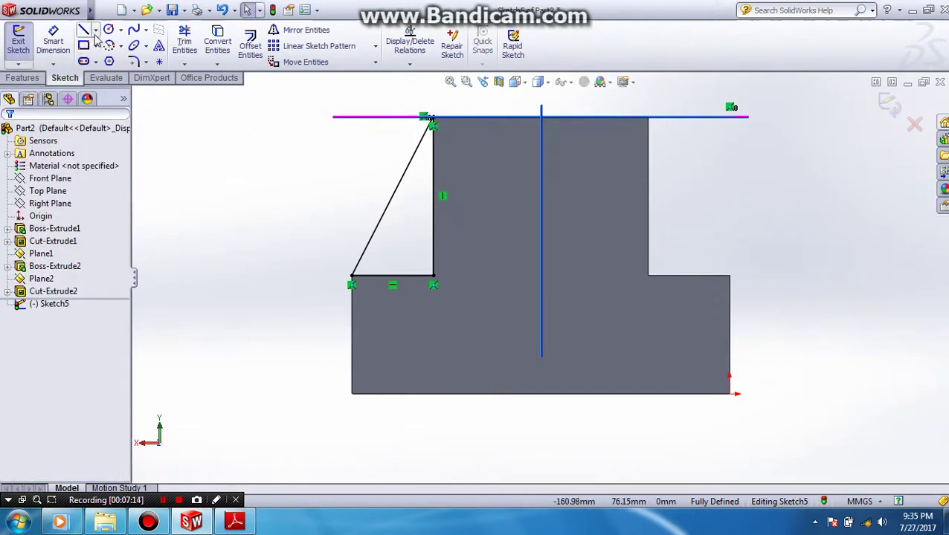
# Step: Draw the right triangular rib outline from the step corner to the upright's top corner
pyautogui.click(86, 30)
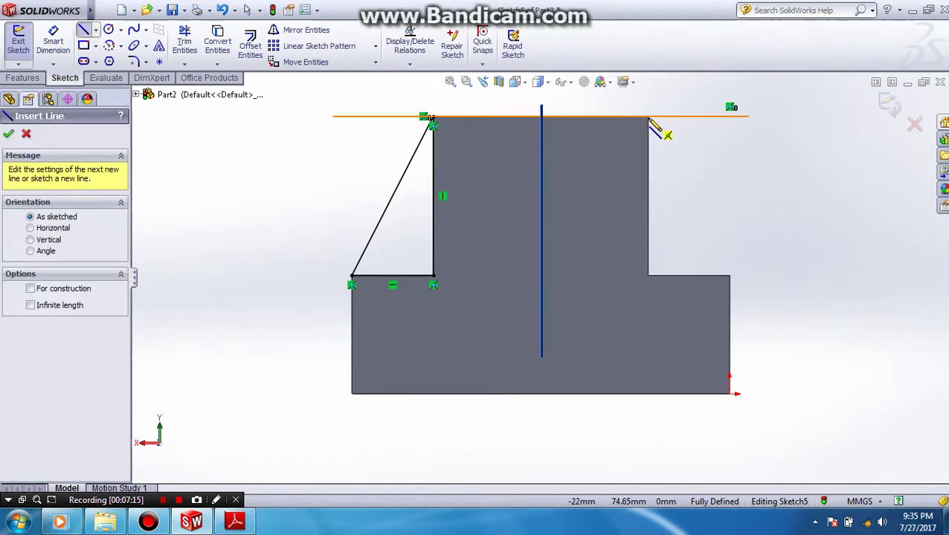
pyautogui.click(730, 276)
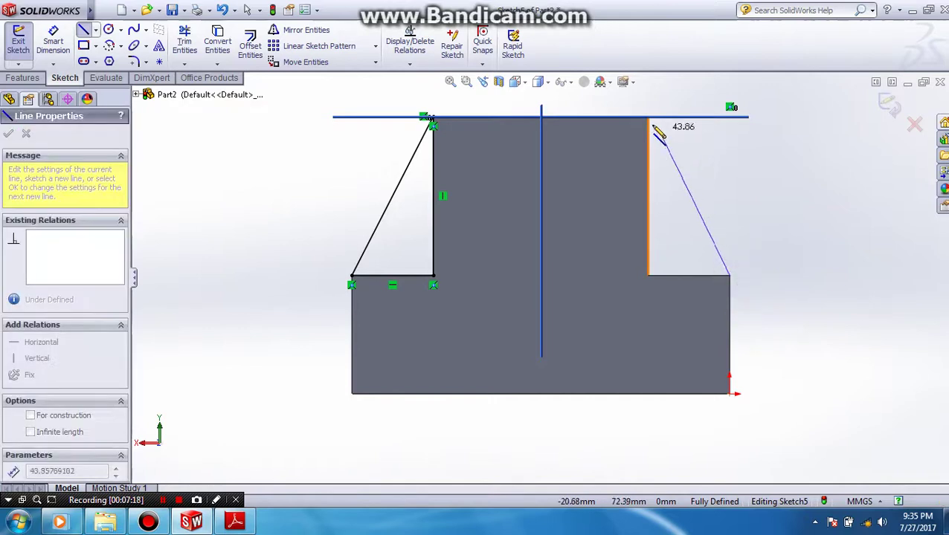
pyautogui.click(648, 116)
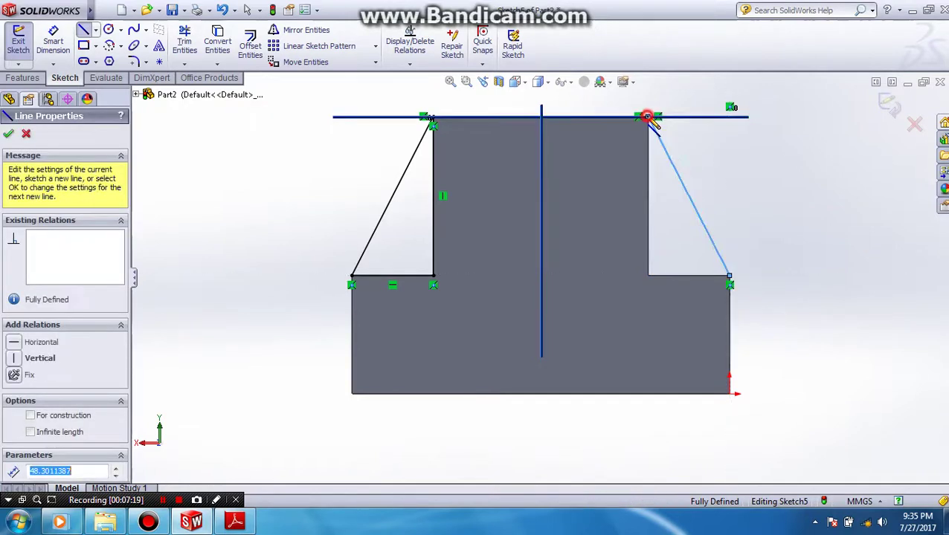
pyautogui.click(648, 276)
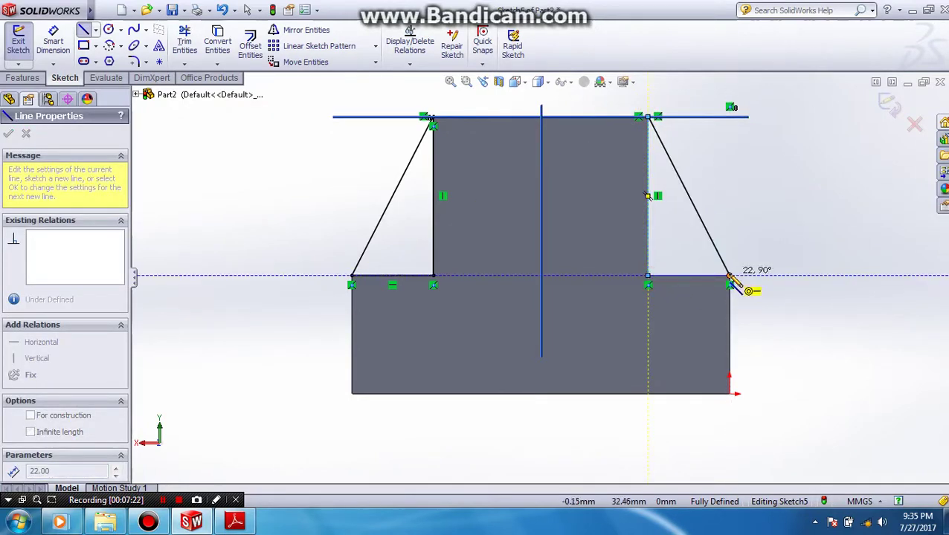
pyautogui.click(729, 276)
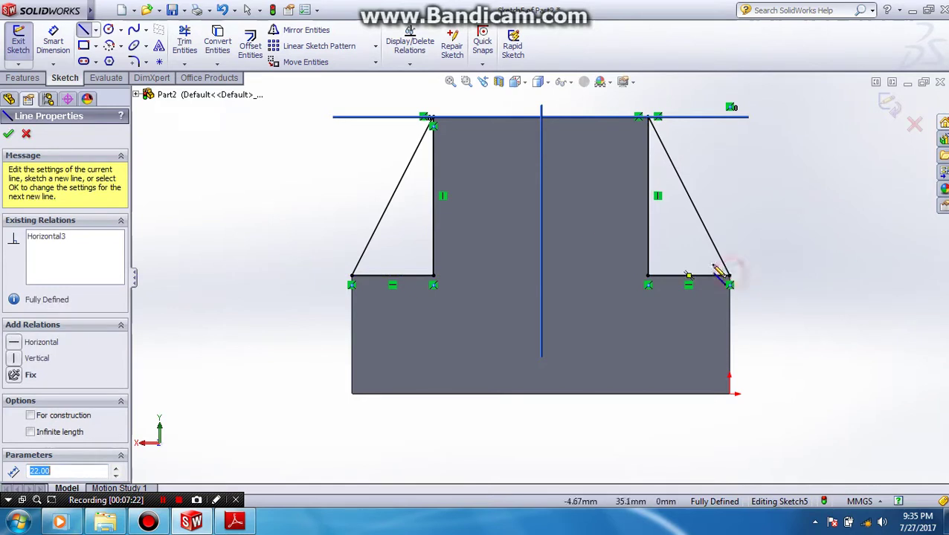
pyautogui.click(16, 79)
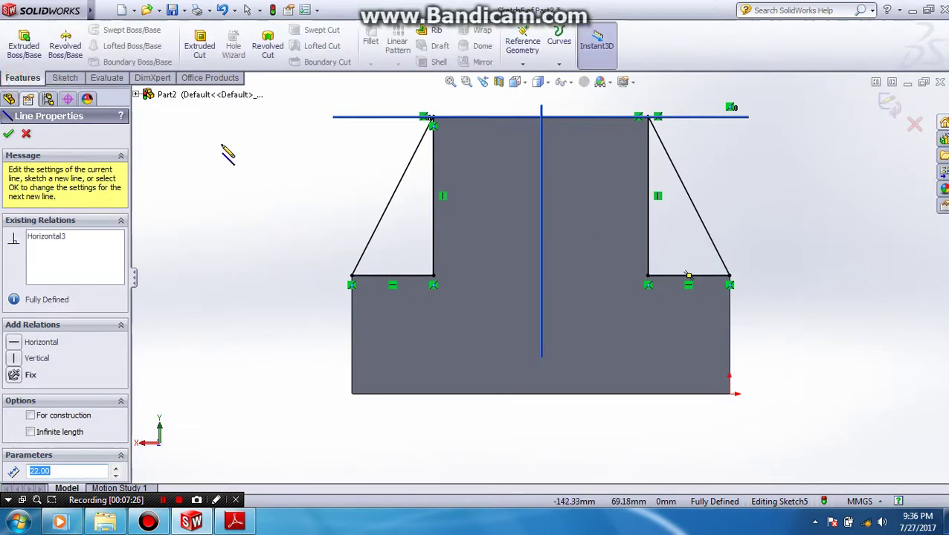
# Step: Extrude both Sketch5 triangles Blind 13 mm into side ribs as Boss-Extrude3
pyautogui.click(515, 83)
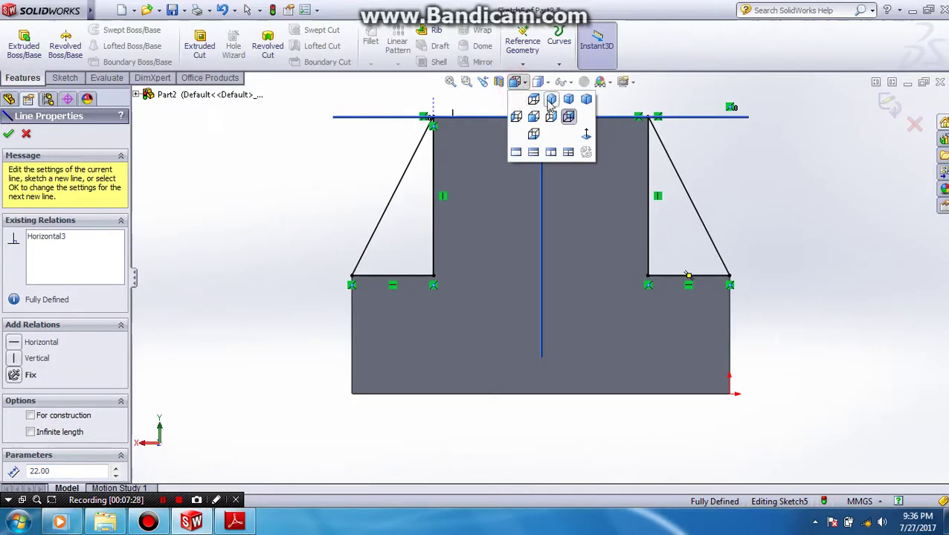
pyautogui.click(551, 100)
pyautogui.moveTo(553, 109); pyautogui.dragTo(492, 287, button='middle')
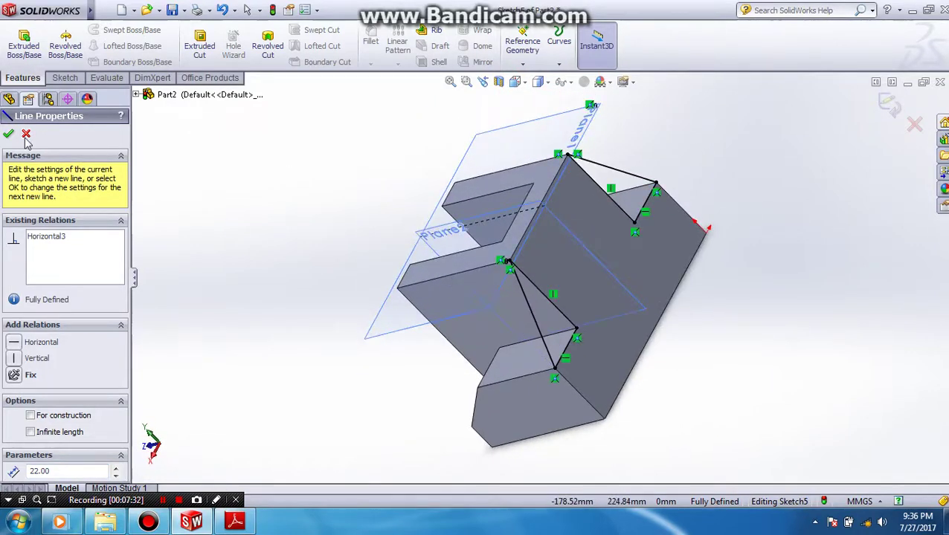
pyautogui.click(23, 41)
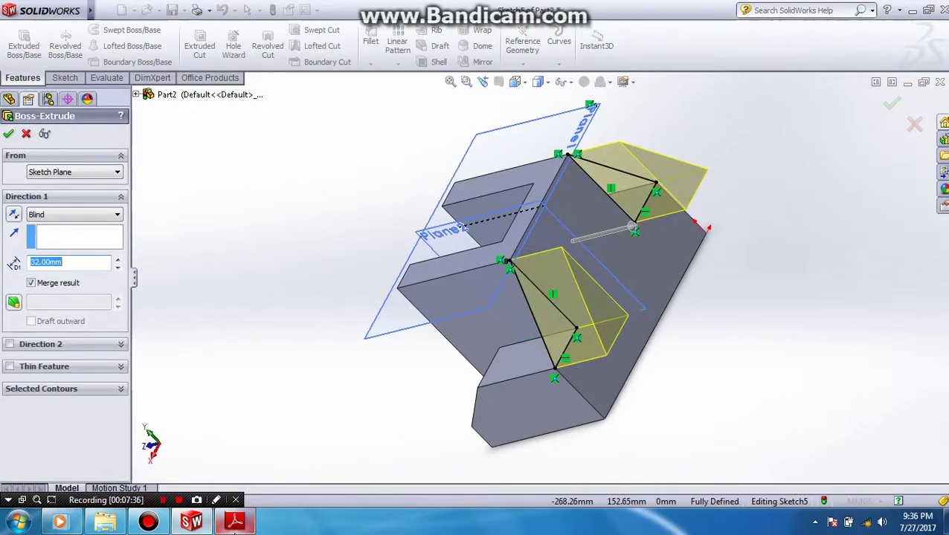
pyautogui.write('13')
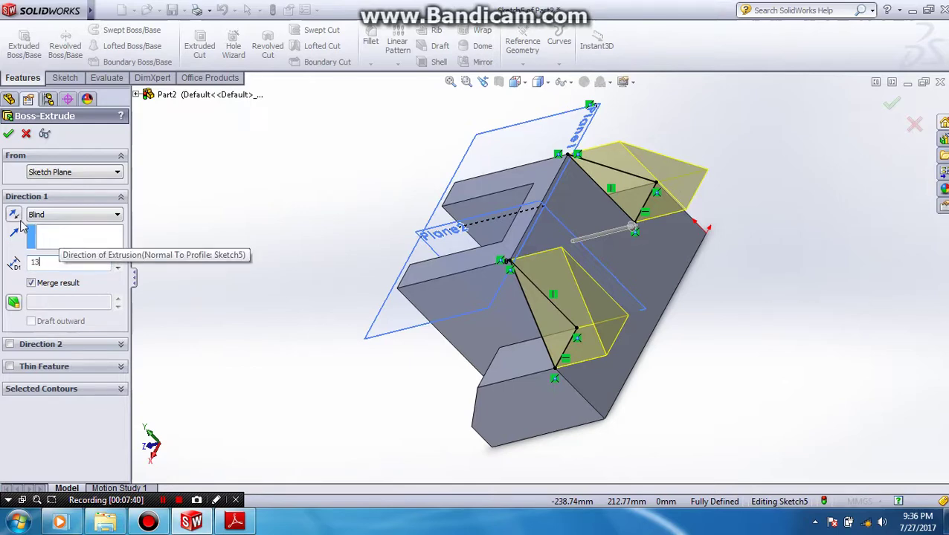
pyautogui.press('Return')
pyautogui.moveTo(447, 290)
pyautogui.mouseDown(button='middle')
pyautogui.moveTo(539, 297)
pyautogui.moveTo(744, 245)
pyautogui.mouseUp(button='middle')
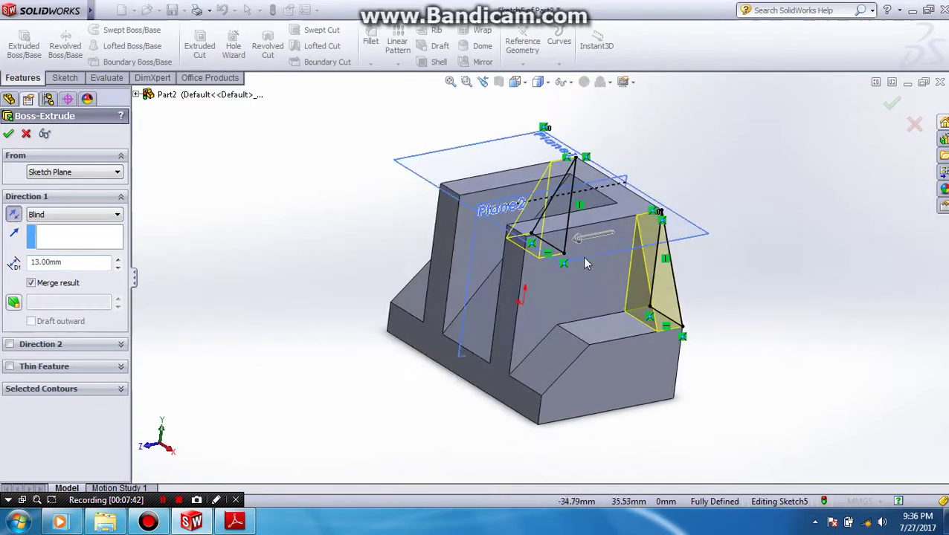
pyautogui.click(890, 106)
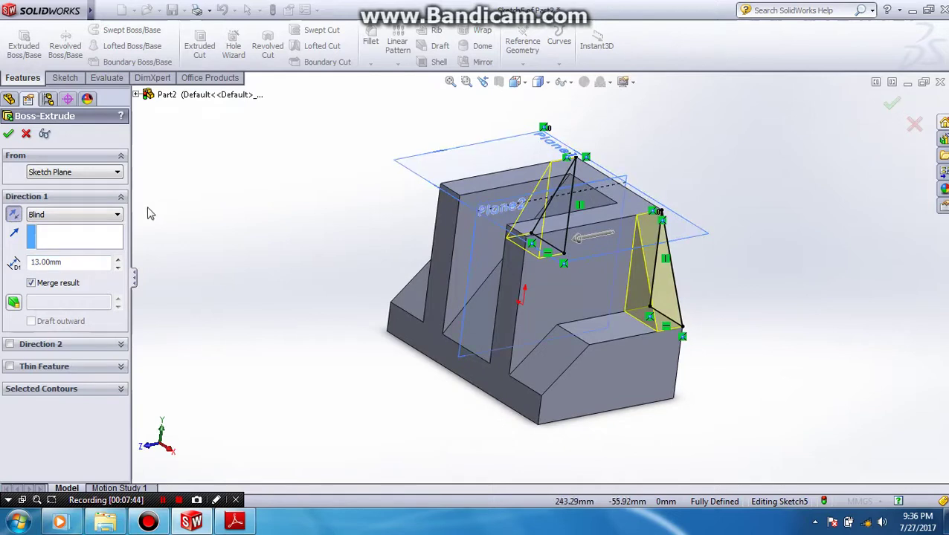
# Step: Hide Plane2 and Plane1, then show the finished part in isometric view
pyautogui.click(336, 388)
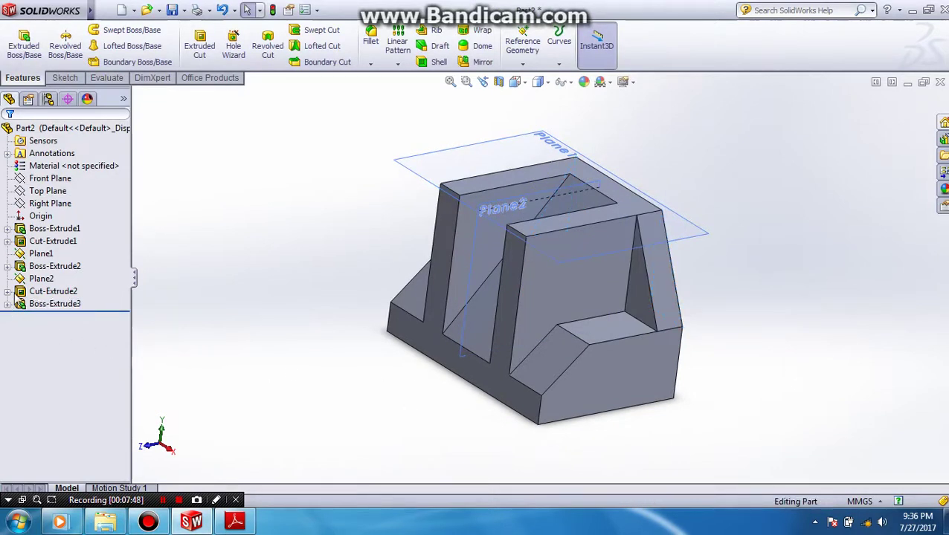
pyautogui.rightClick(36, 279)
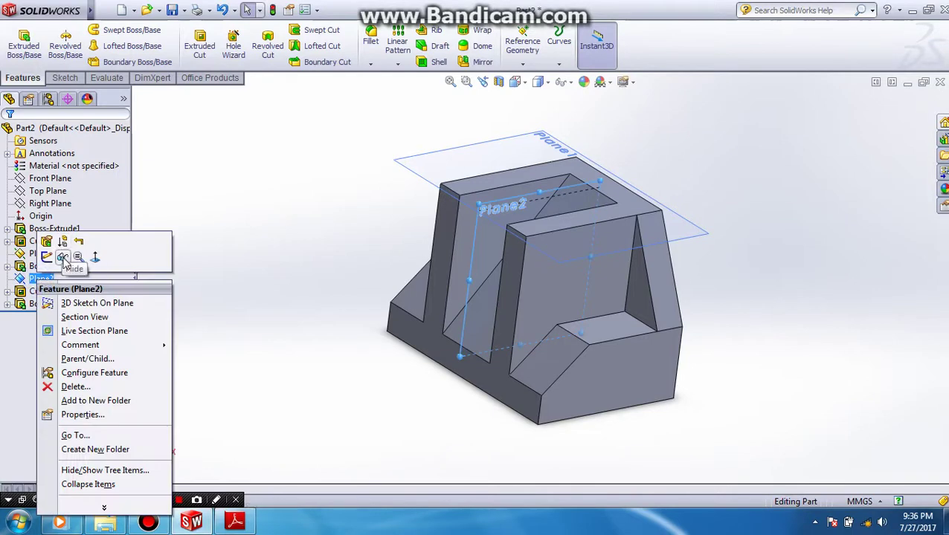
pyautogui.click(62, 257)
pyautogui.rightClick(41, 254)
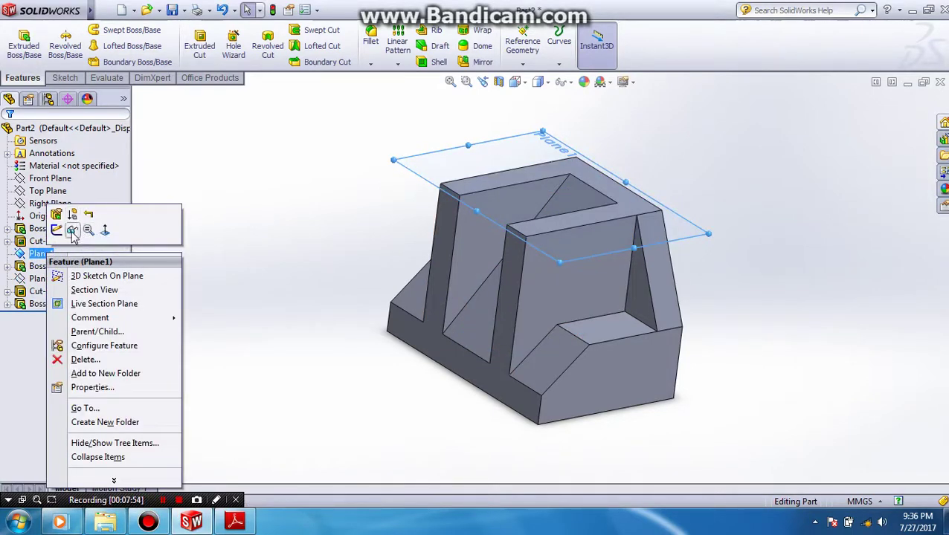
pyautogui.click(72, 230)
pyautogui.click(250, 250)
pyautogui.moveTo(197, 313); pyautogui.dragTo(638, 358, button='middle')
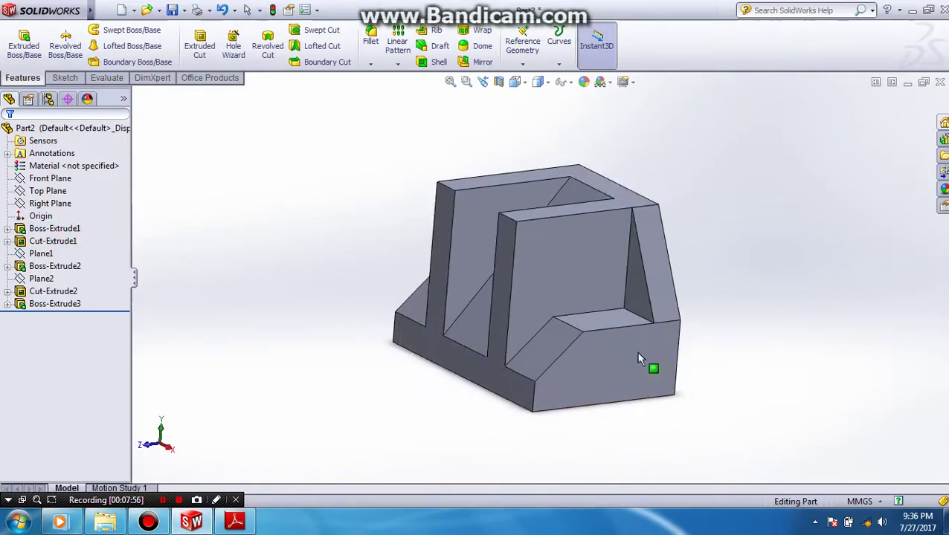
pyautogui.click(523, 82)
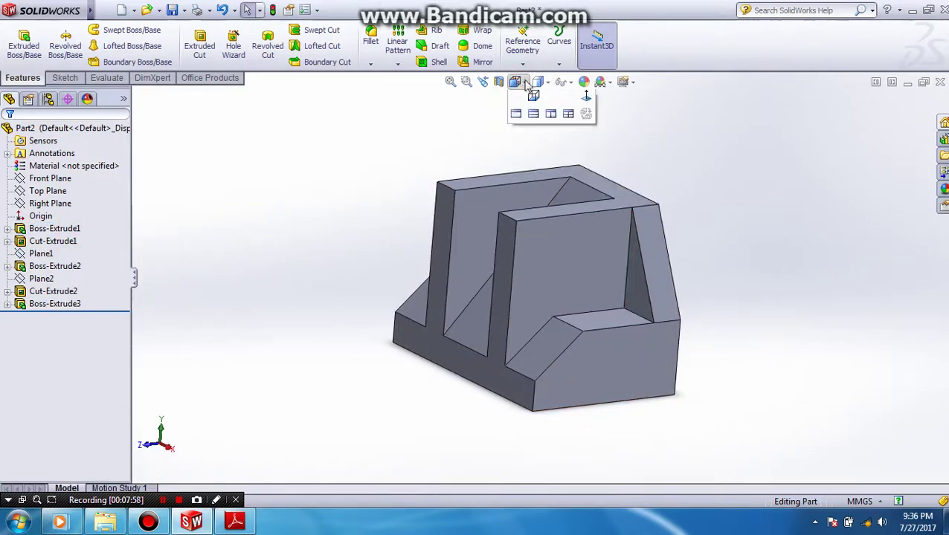
pyautogui.click(550, 97)
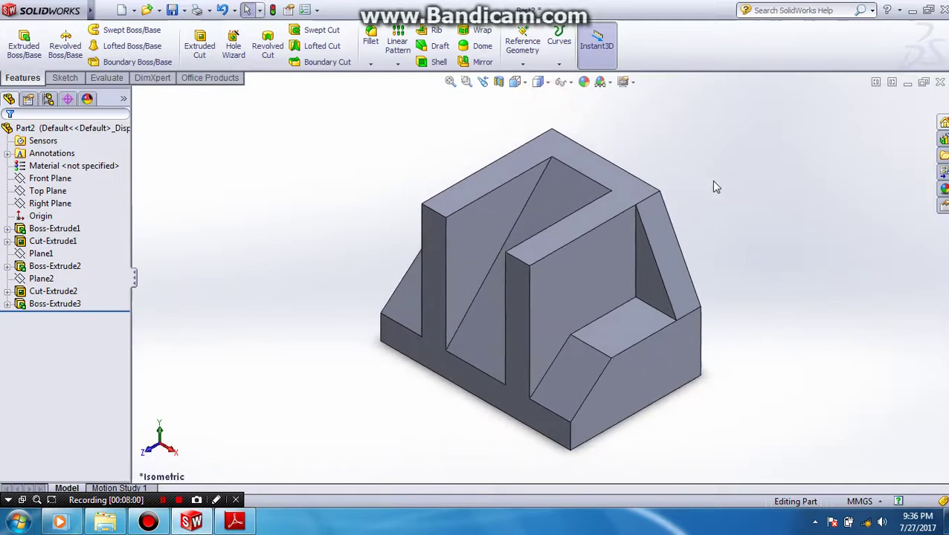
pyautogui.click(238, 523)
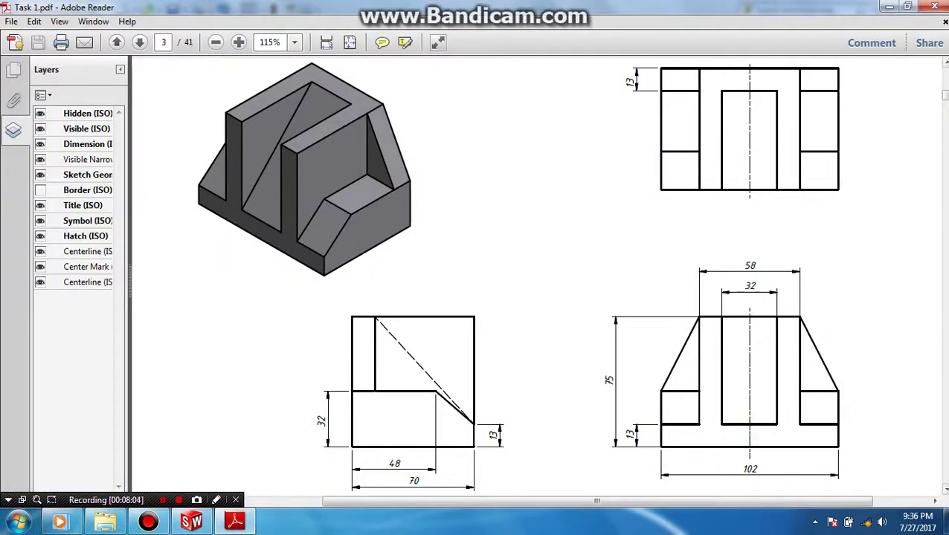
pyautogui.moveTo(922, 338)
pyautogui.mouseDown()
pyautogui.moveTo(914, 129)
pyautogui.moveTo(914, 336)
pyautogui.mouseUp()
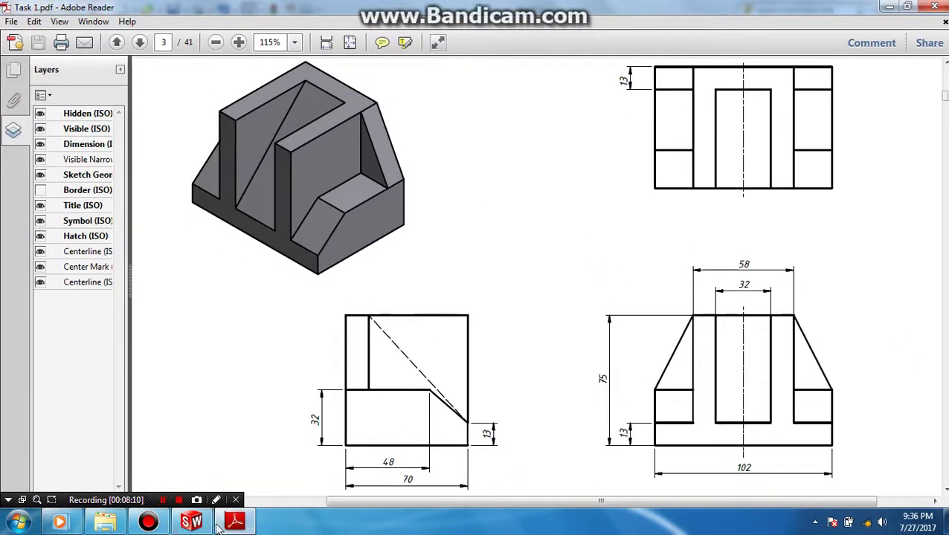
pyautogui.click(192, 523)
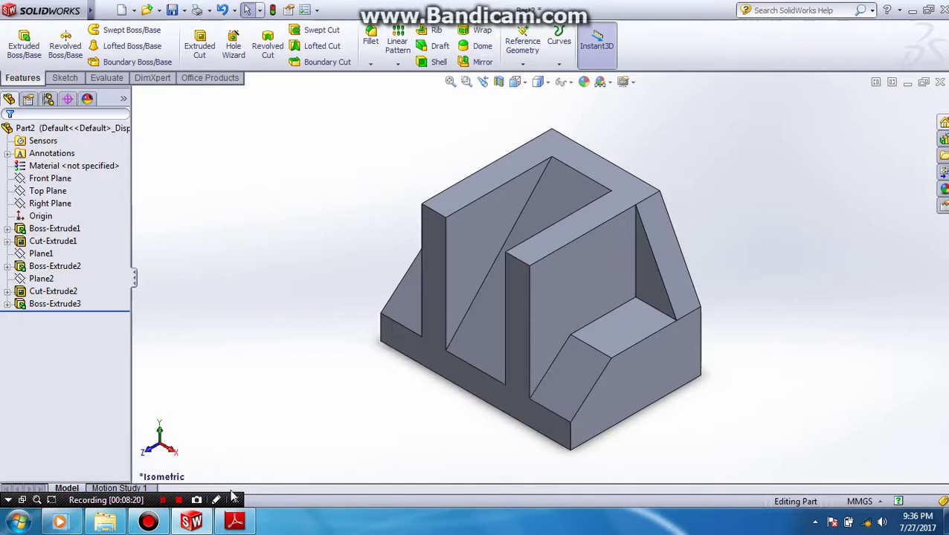
pyautogui.click(235, 523)
pyautogui.scroll(-5, 475, 383)
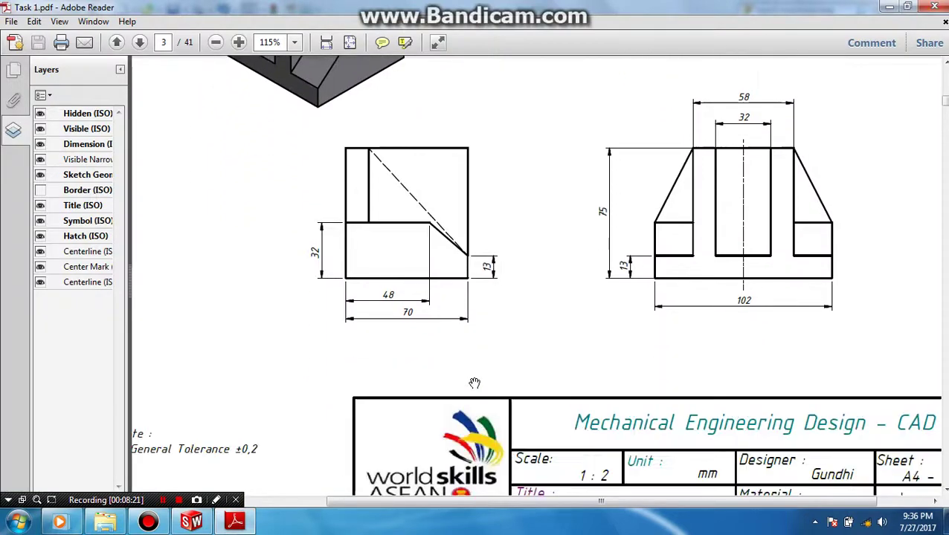
pyautogui.scroll(-2, 475, 383)
pyautogui.click(192, 522)
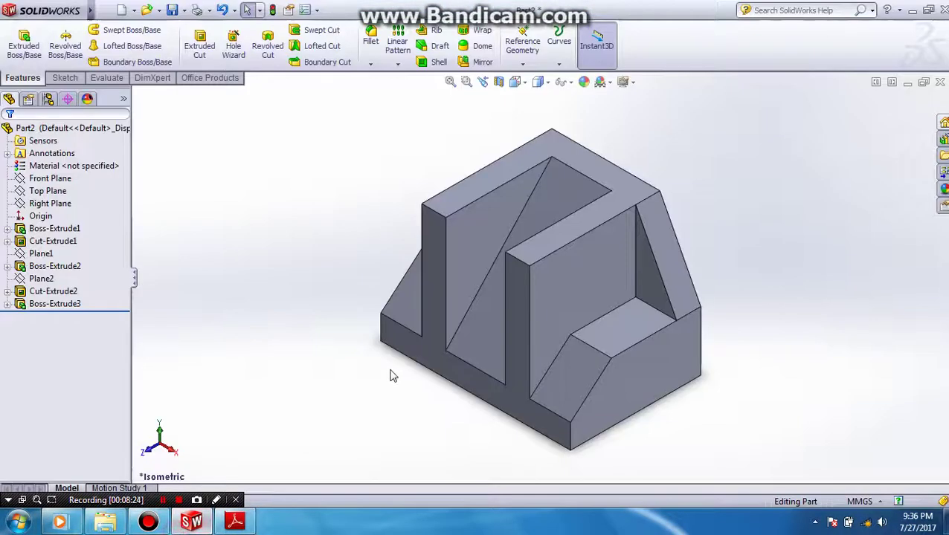